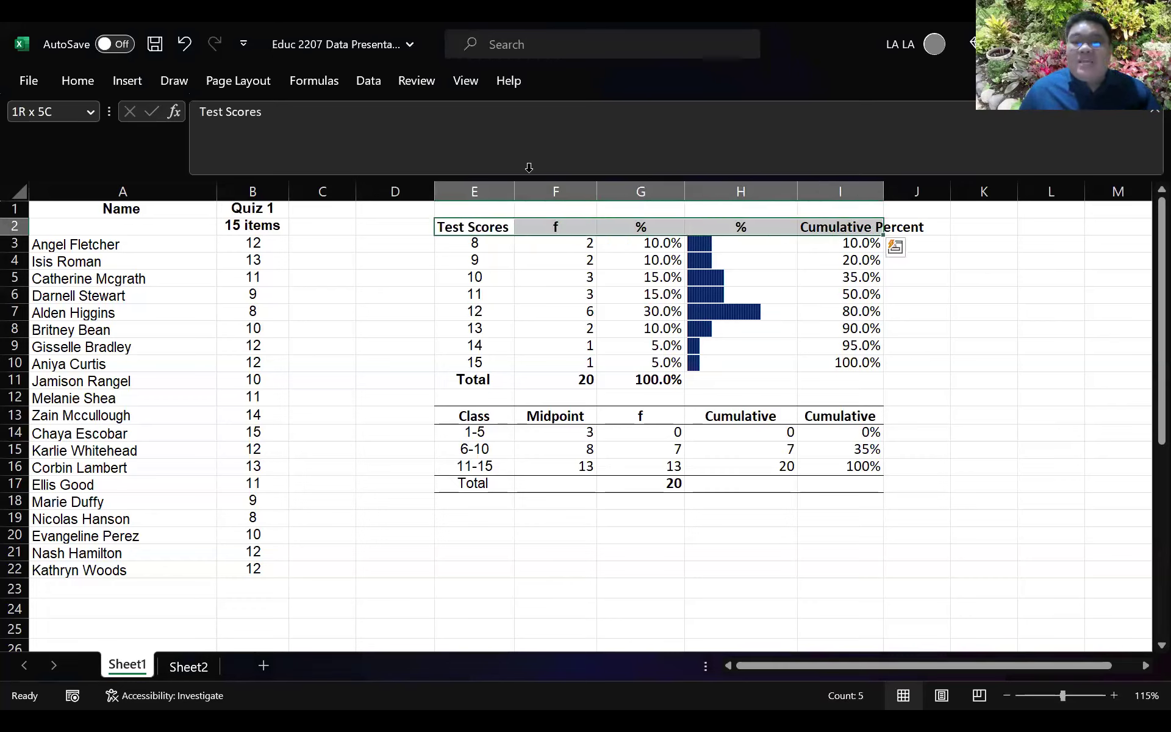
- Move both frequency tables from E2:I17 down the sheet so that they start at cell E19
{"action": "key", "text": "ctrl+shift+Down"}
{"action": "key", "text": "ctrl+shift+Down"}
{"action": "key", "text": "ctrl+shift+Down"}
{"action": "key", "text": "ctrl+c"}
{"action": "key", "text": "Right"}
{"action": "key", "text": "Right"}
{"action": "key", "text": "Right"}
{"action": "key", "text": "Right"}
{"action": "key", "text": "Down"}
{"action": "key", "text": "Down"}
{"action": "key", "text": "Down"}
{"action": "key", "text": "Down"}
{"action": "key", "text": "Down"}
{"action": "key", "text": "Down"}
{"action": "key", "text": "Down"}
{"action": "key", "text": "Down"}
{"action": "key", "text": "Down"}
{"action": "key", "text": "Down"}
{"action": "key", "text": "Down"}
{"action": "key", "text": "Down"}
{"action": "key", "text": "Down"}
{"action": "key", "text": "Down"}
{"action": "key", "text": "Down"}
{"action": "key", "text": "Down"}
{"action": "key", "text": "Down"}
{"action": "key", "text": "Left"}
{"action": "key", "text": "Left"}
{"action": "key", "text": "Left"}
{"action": "key", "text": "Left"}
{"action": "key", "text": "Left"}
{"action": "key", "text": "Right"}
{"action": "key", "text": "Return"}
{"action": "scroll", "coordinate": [496, 455], "scroll_direction": "down", "scroll_amount": 4}
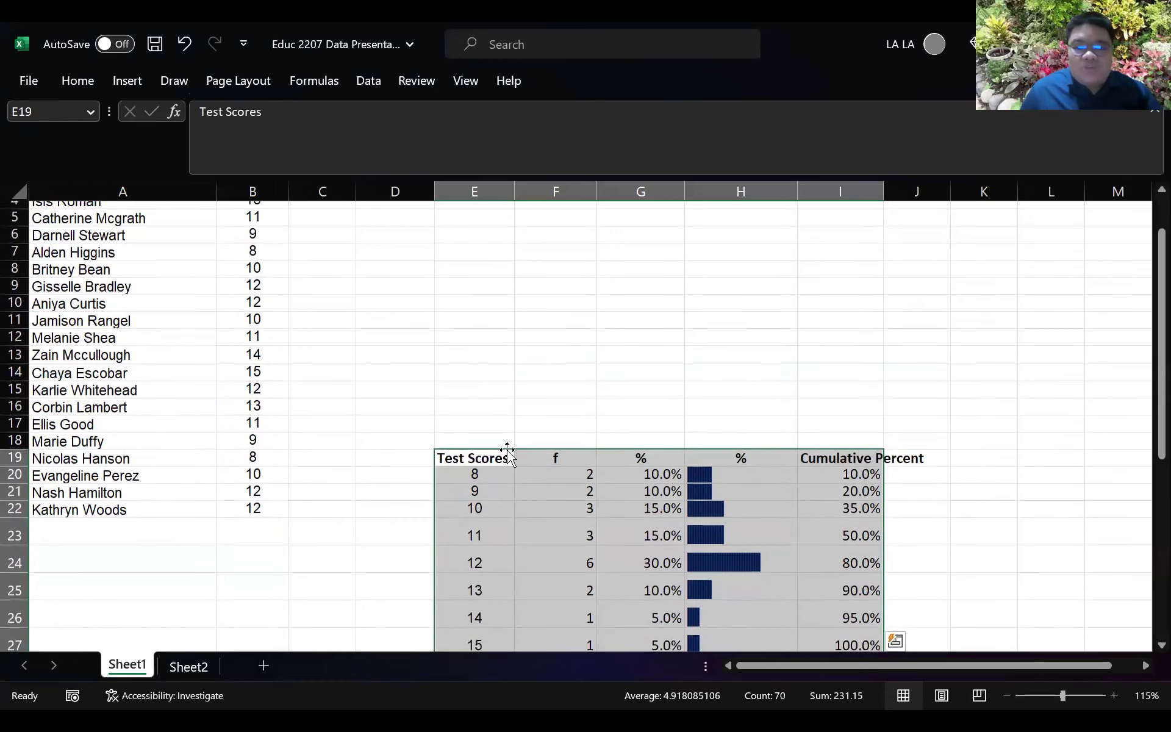
- Copy the Test Scores frequency table with its total row from E19:I28 to cell E3
{"action": "left_click_drag", "start_coordinate": [470, 340], "coordinate": [826, 537]}
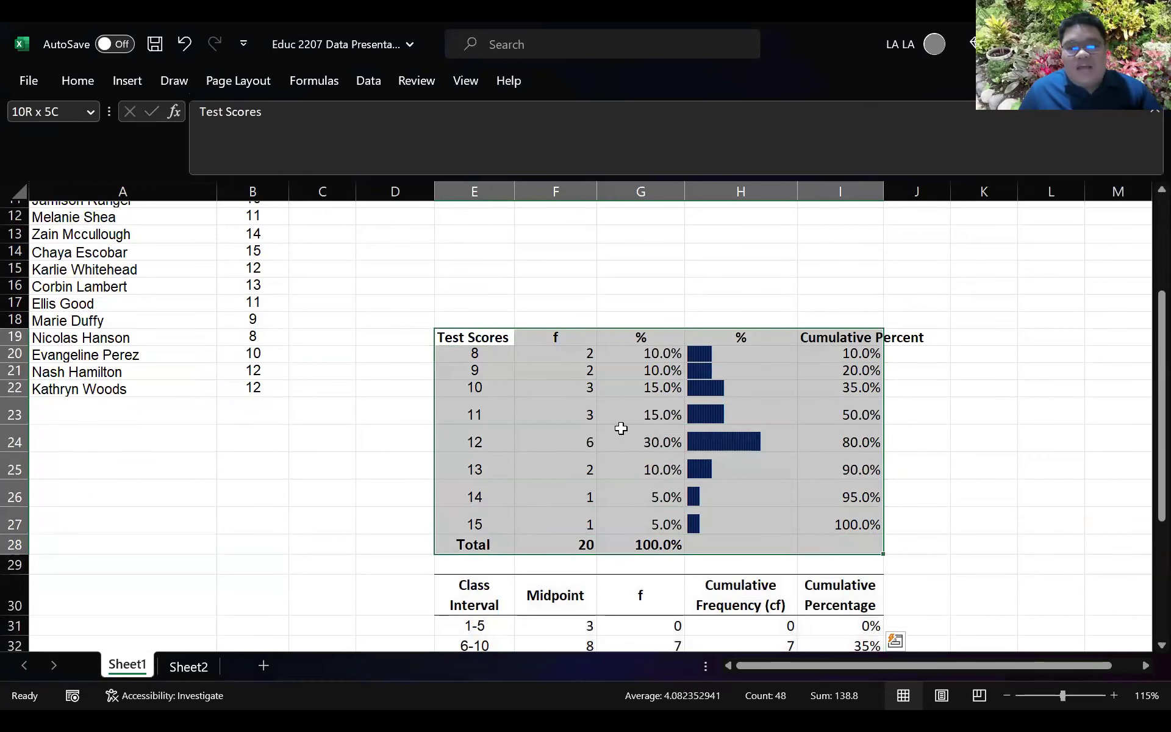
{"action": "key", "text": "ctrl+c"}
{"action": "scroll", "coordinate": [621, 429], "scroll_direction": "up", "scroll_amount": 4}
{"action": "left_click", "coordinate": [464, 242]}
{"action": "key", "text": "ctrl+v"}
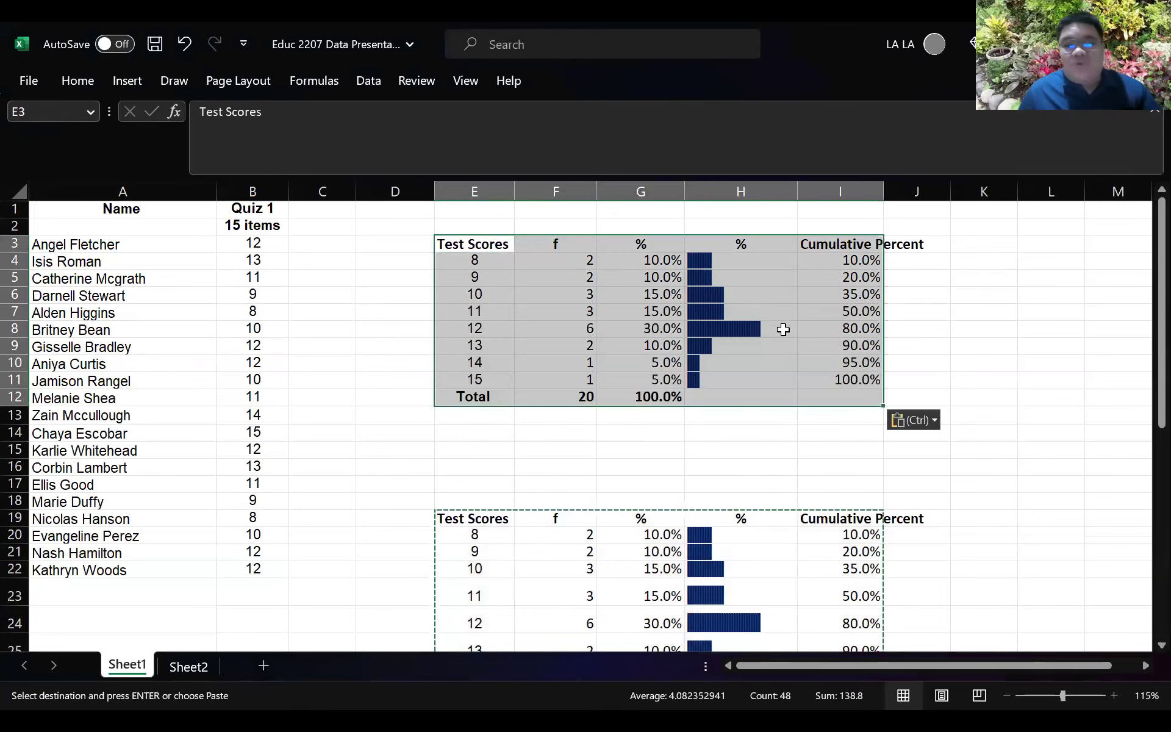
- Clear the frequency values in F4:F11 of the copied Test Scores table
{"action": "left_click", "coordinate": [783, 329]}
{"action": "left_click", "coordinate": [732, 266]}
{"action": "left_click", "coordinate": [571, 264]}
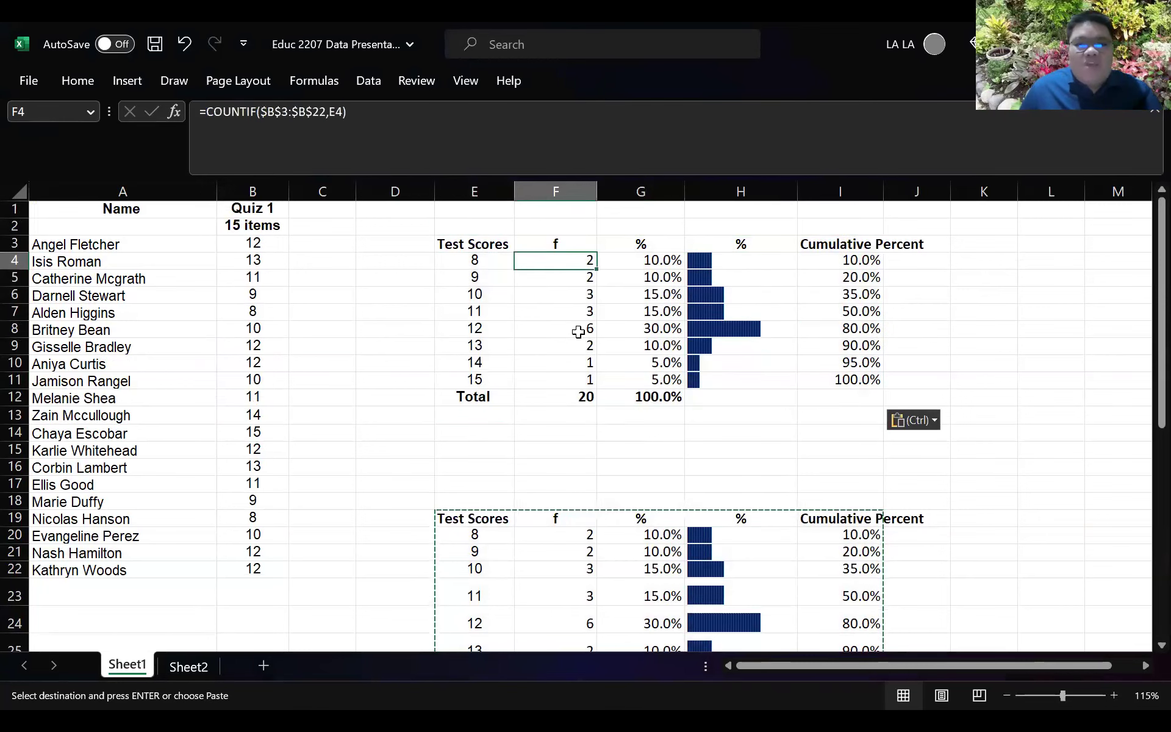
{"action": "left_click", "coordinate": [573, 378], "text": "shift"}
{"action": "key", "text": "Delete"}
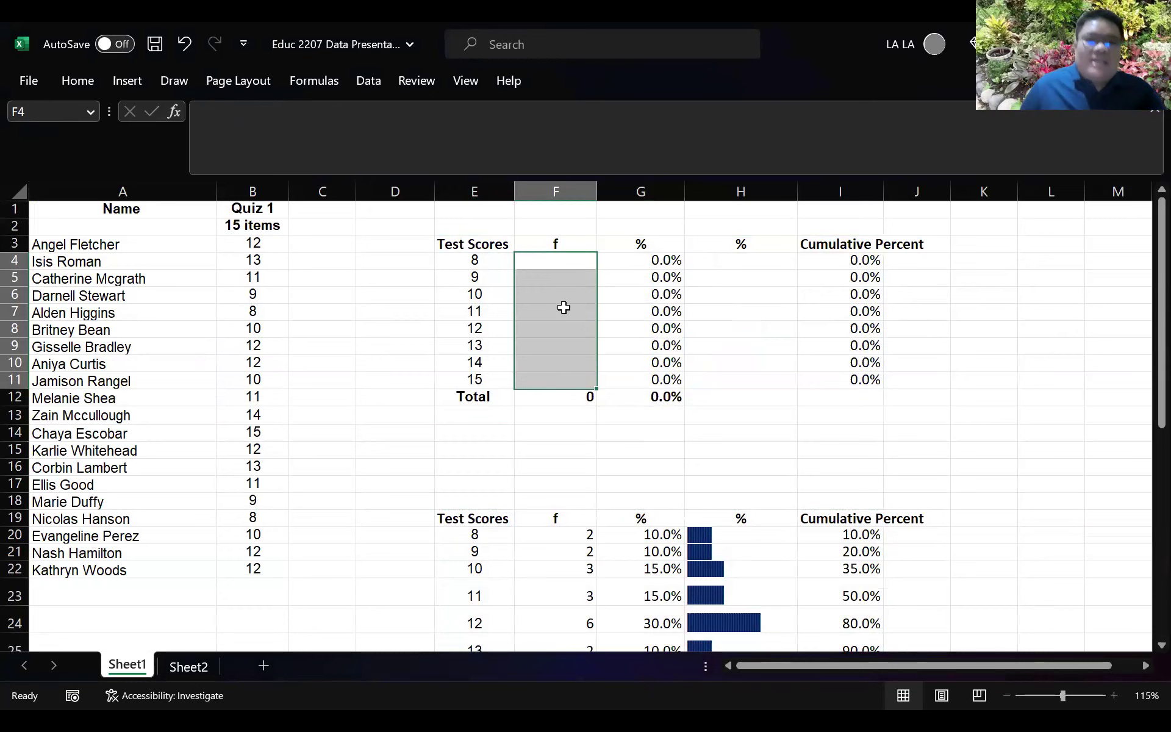
{"action": "left_click", "coordinate": [561, 262]}
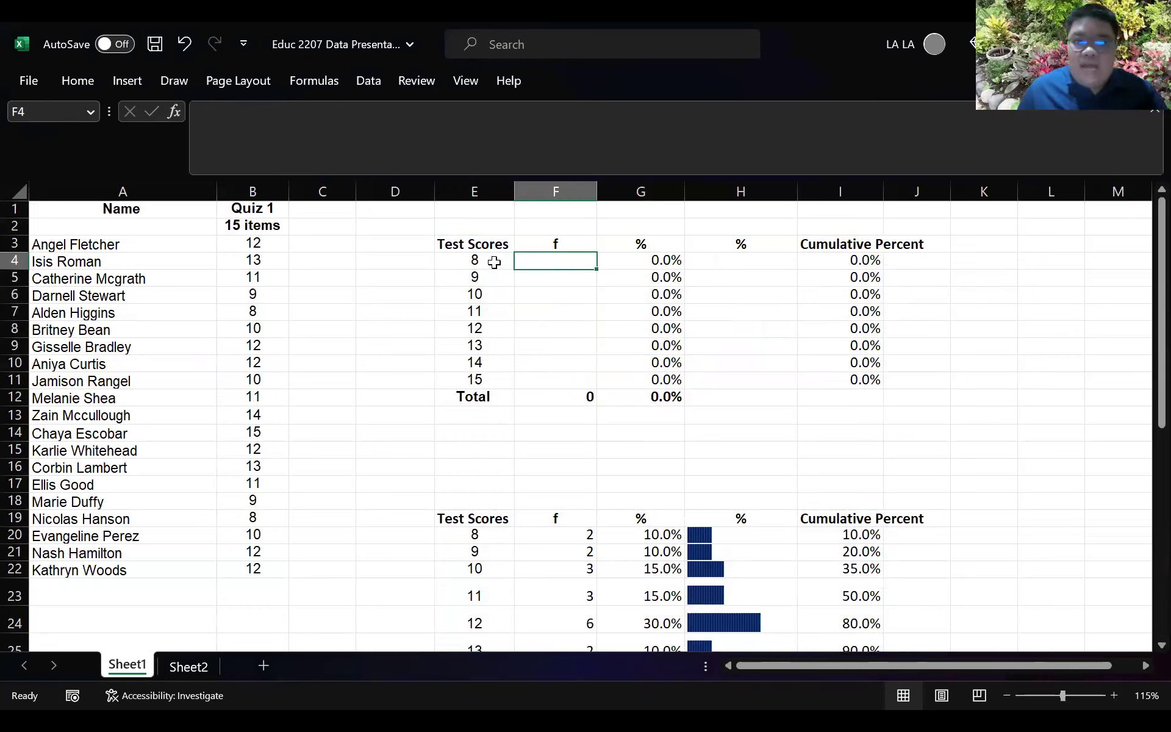
{"action": "left_click_drag", "start_coordinate": [253, 243], "coordinate": [249, 566]}
{"action": "left_click", "coordinate": [474, 262]}
{"action": "left_click_drag", "start_coordinate": [268, 243], "coordinate": [263, 570]}
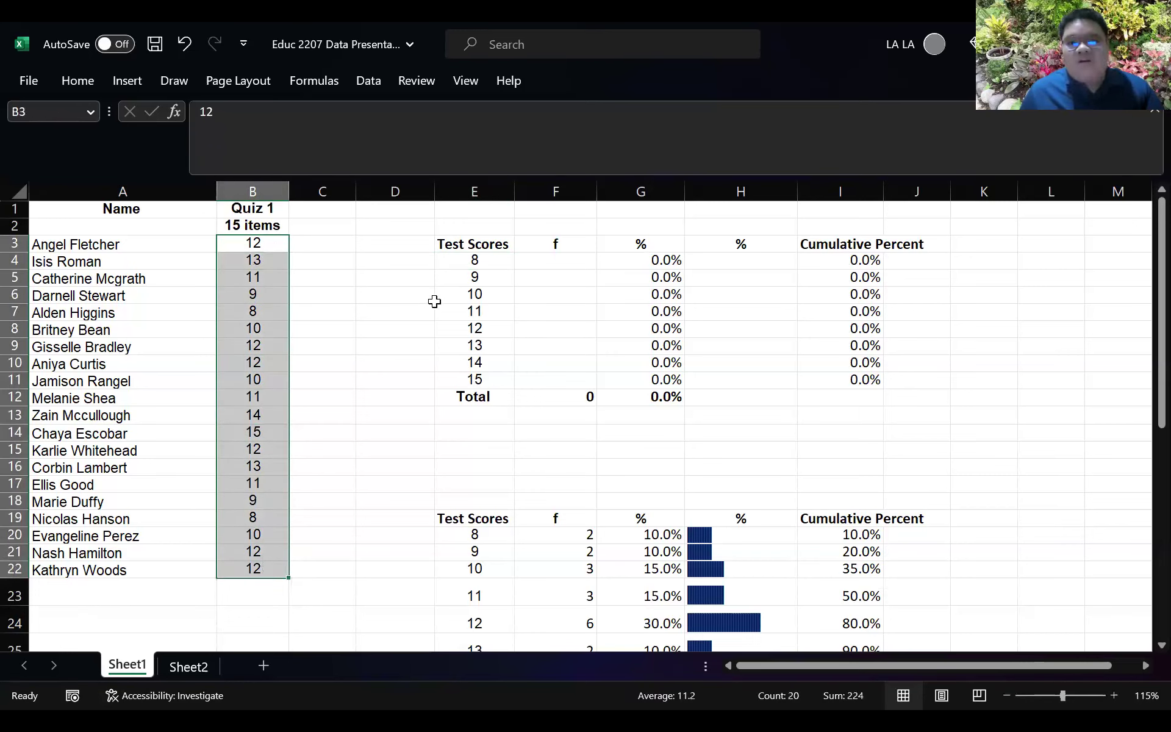
{"action": "left_click", "coordinate": [473, 279]}
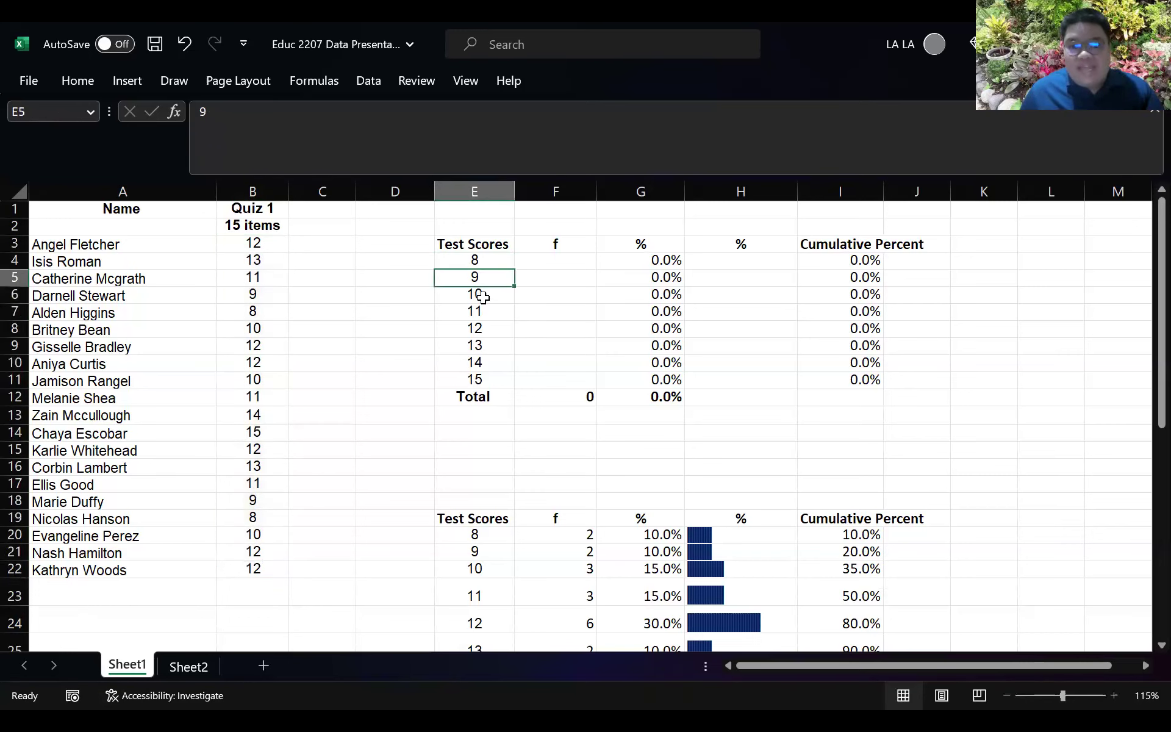
{"action": "left_click", "coordinate": [540, 261]}
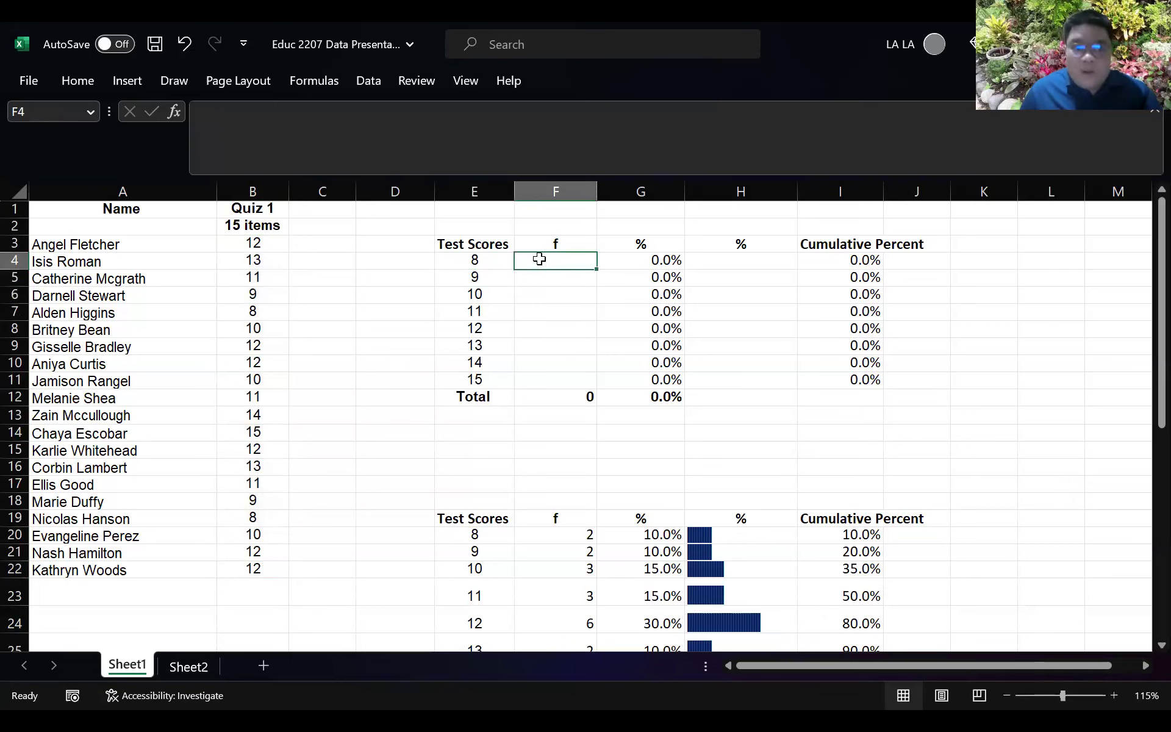
- Clear the f total, the first % column including its total, and the Cumulative Percent values in the table copied to E3
{"action": "left_click", "coordinate": [566, 390]}
{"action": "key", "text": "Delete"}
{"action": "left_click_drag", "start_coordinate": [665, 260], "coordinate": [663, 400]}
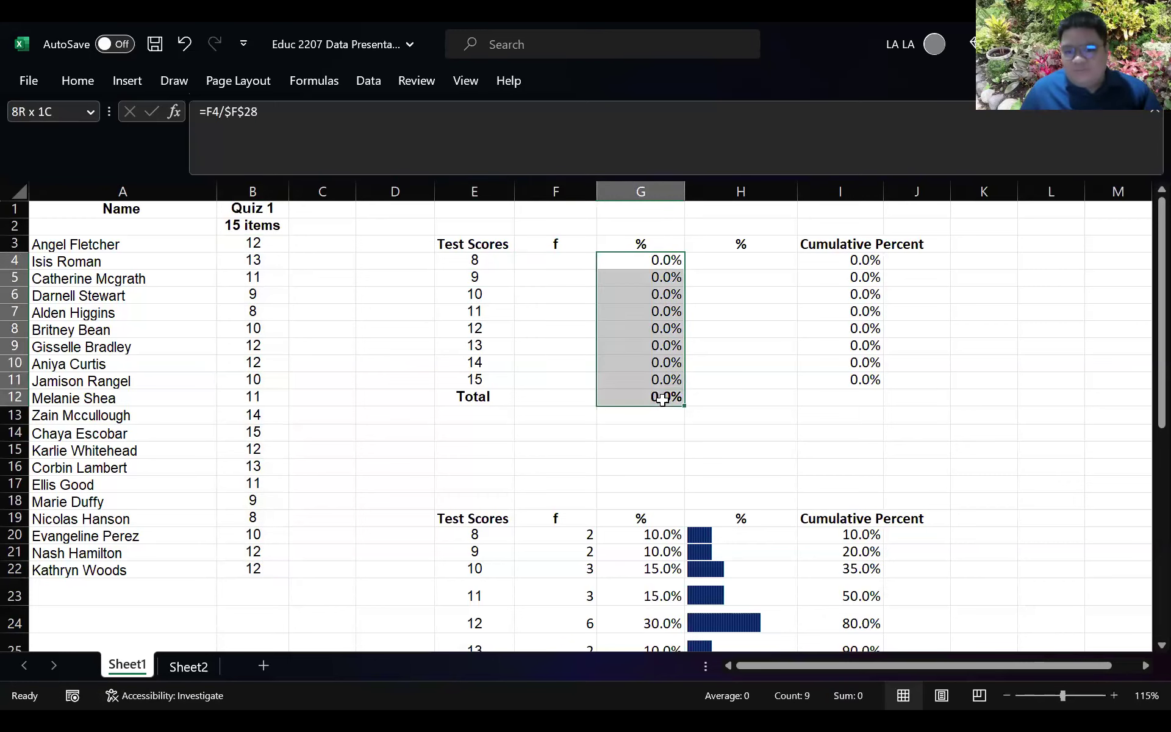
{"action": "key", "text": "Delete"}
{"action": "left_click_drag", "start_coordinate": [830, 259], "coordinate": [829, 394]}
{"action": "key", "text": "Delete"}
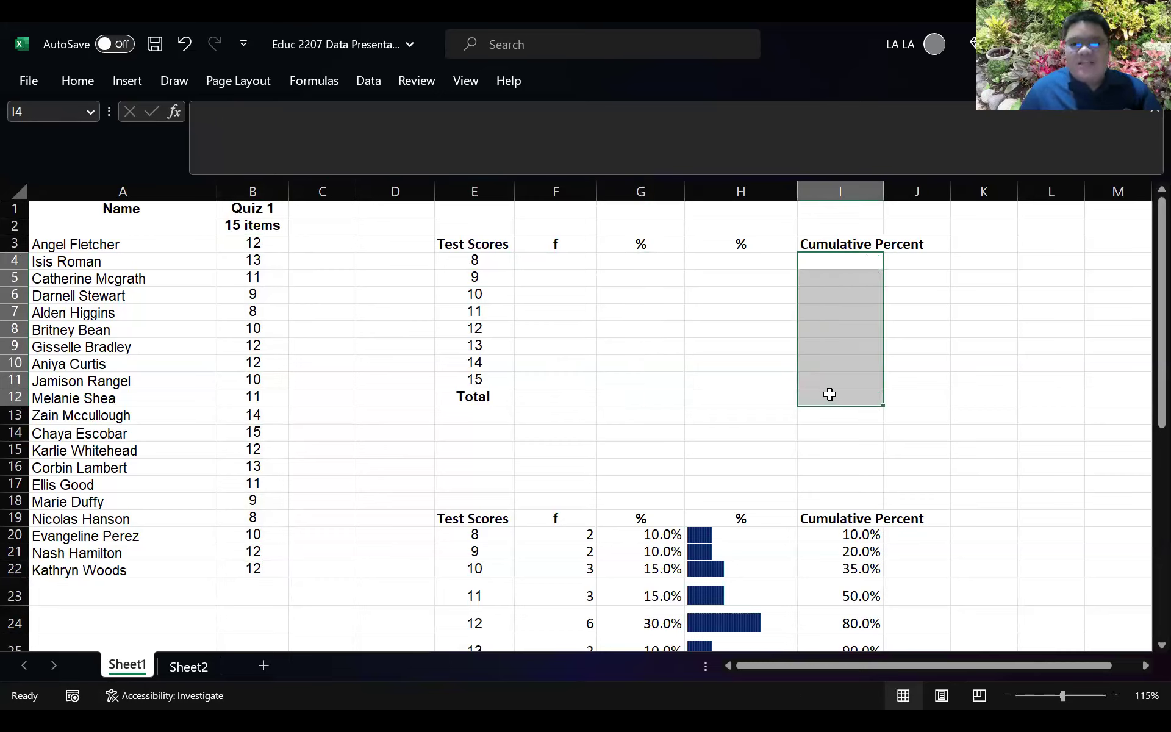
- Enter =COUNTIF($B$3:$B$22,E4) in F4 to count how often the first test score occurs, with the quiz range locked
{"action": "left_click", "coordinate": [558, 261]}
{"action": "type", "text": "="}
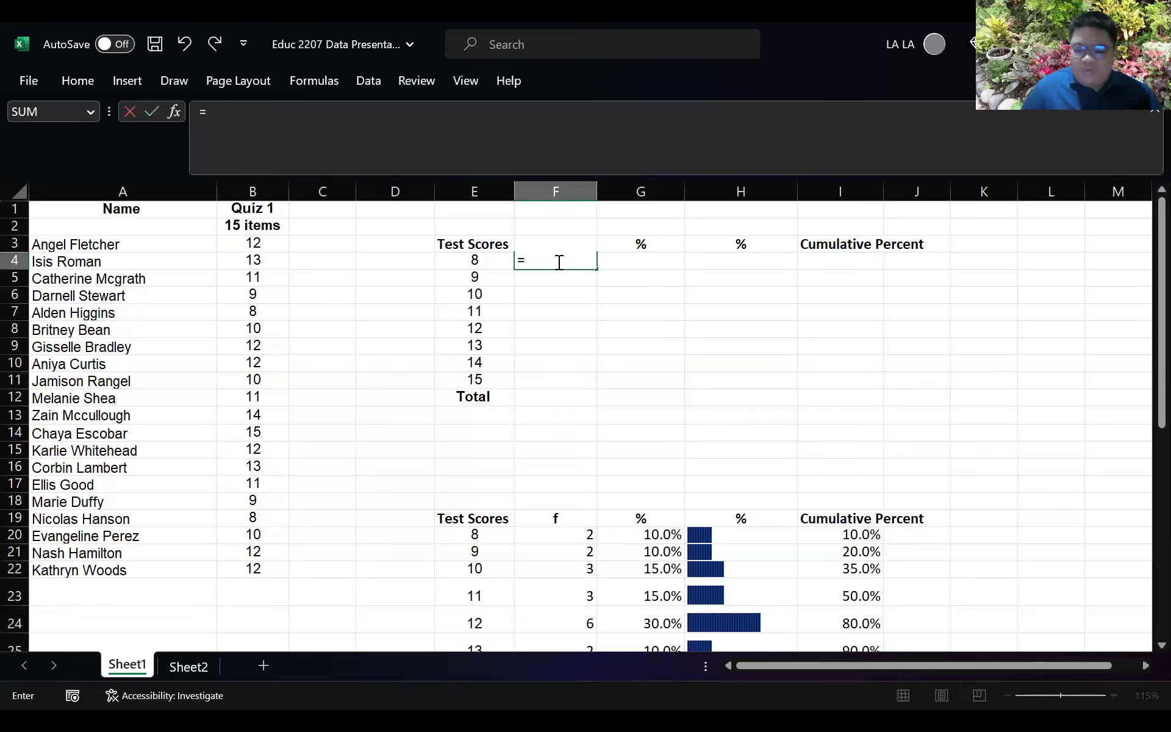
{"action": "type", "text": "countif("}
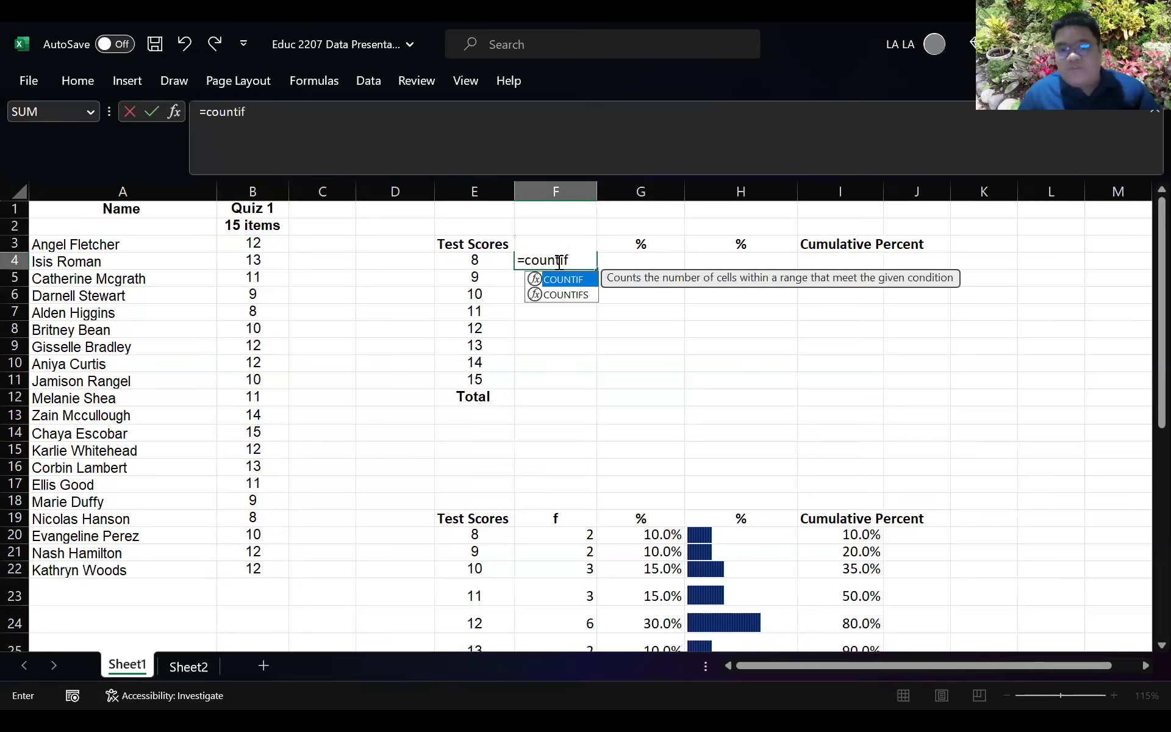
{"action": "left_click", "coordinate": [263, 243]}
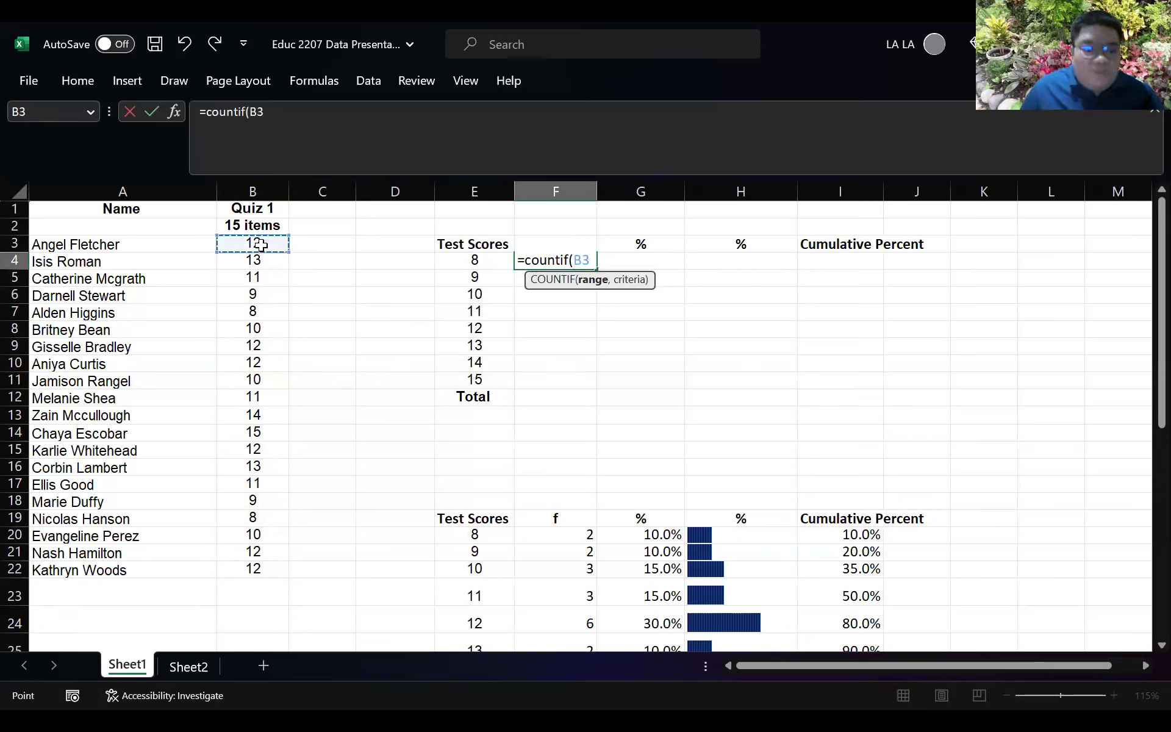
{"action": "left_click_drag", "start_coordinate": [260, 551], "coordinate": [254, 570]}
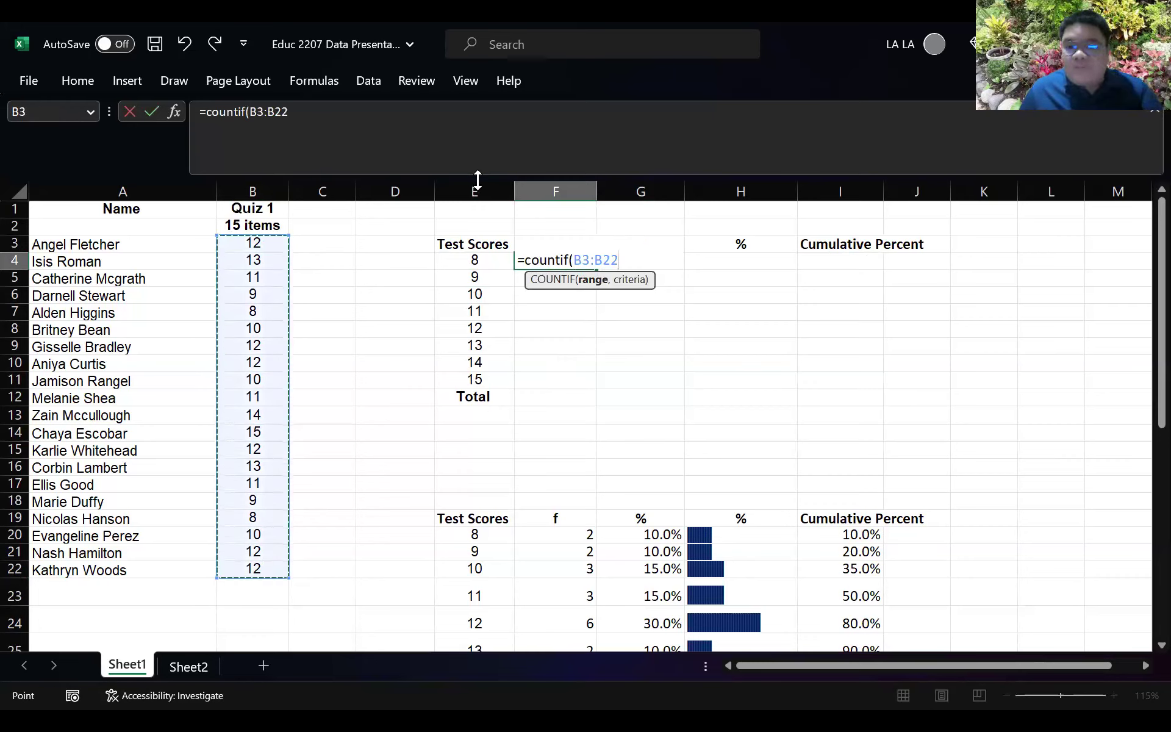
{"action": "key", "text": "F4"}
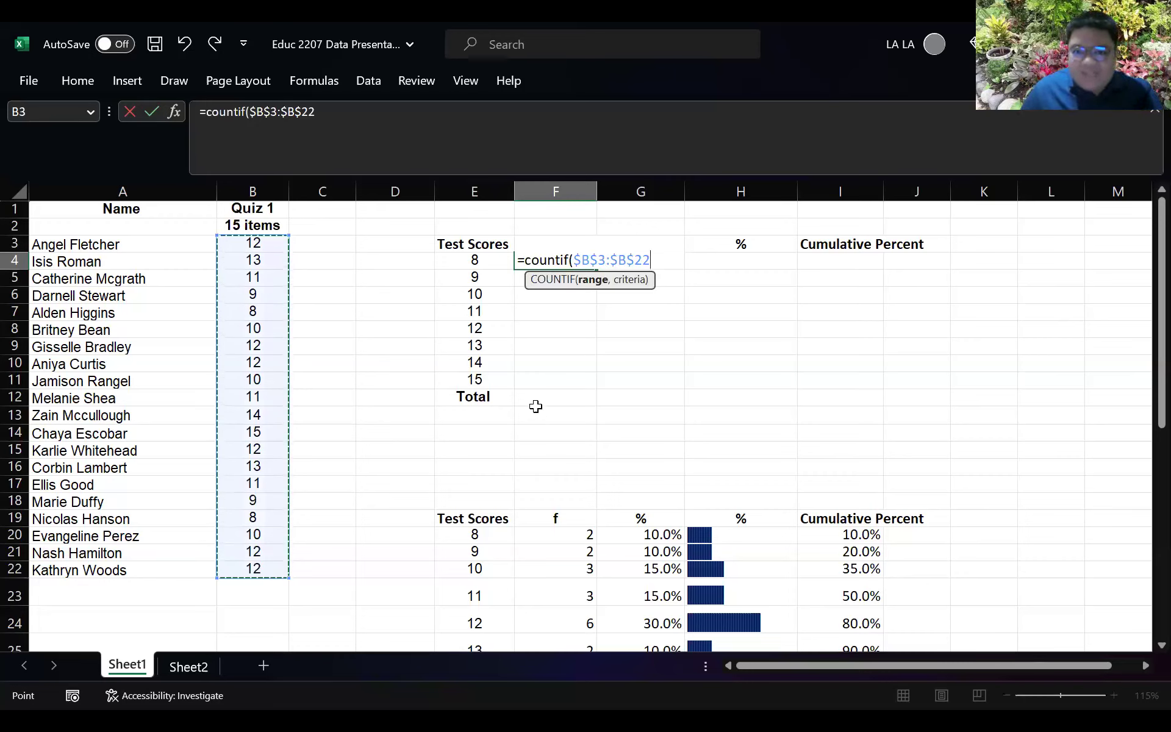
{"action": "type", "text": ","}
{"action": "left_click", "coordinate": [472, 260]}
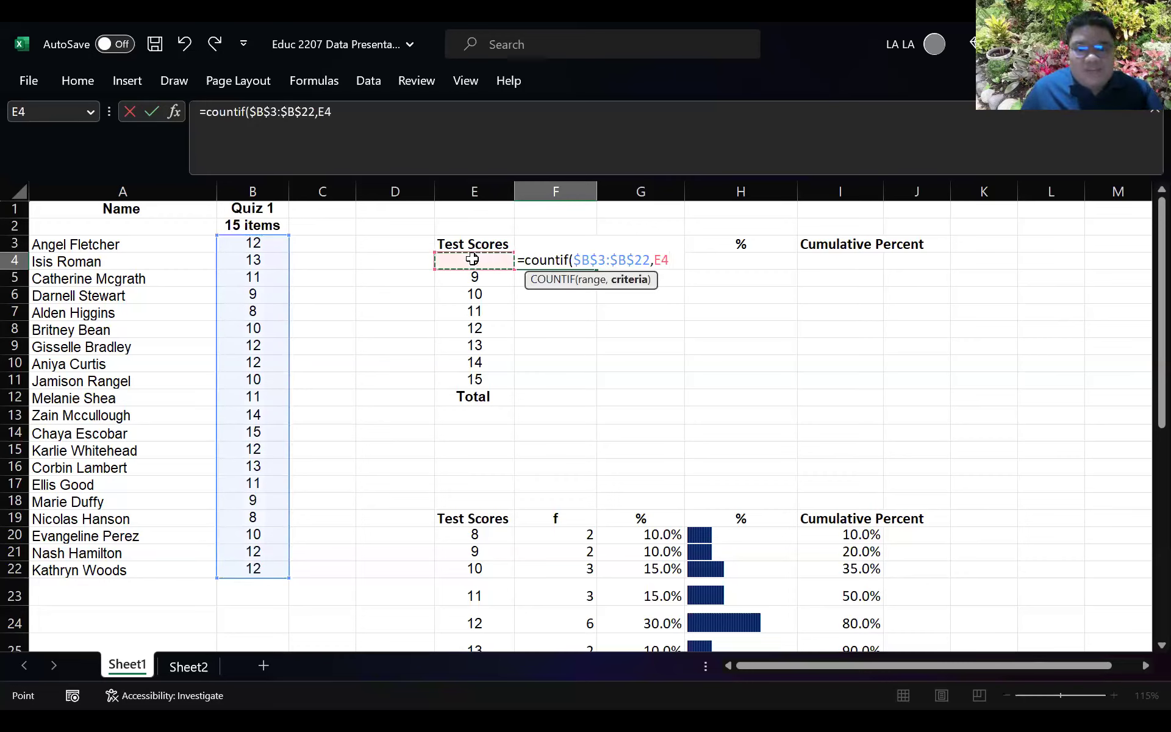
{"action": "type", "text": ")"}
{"action": "key", "text": "Return"}
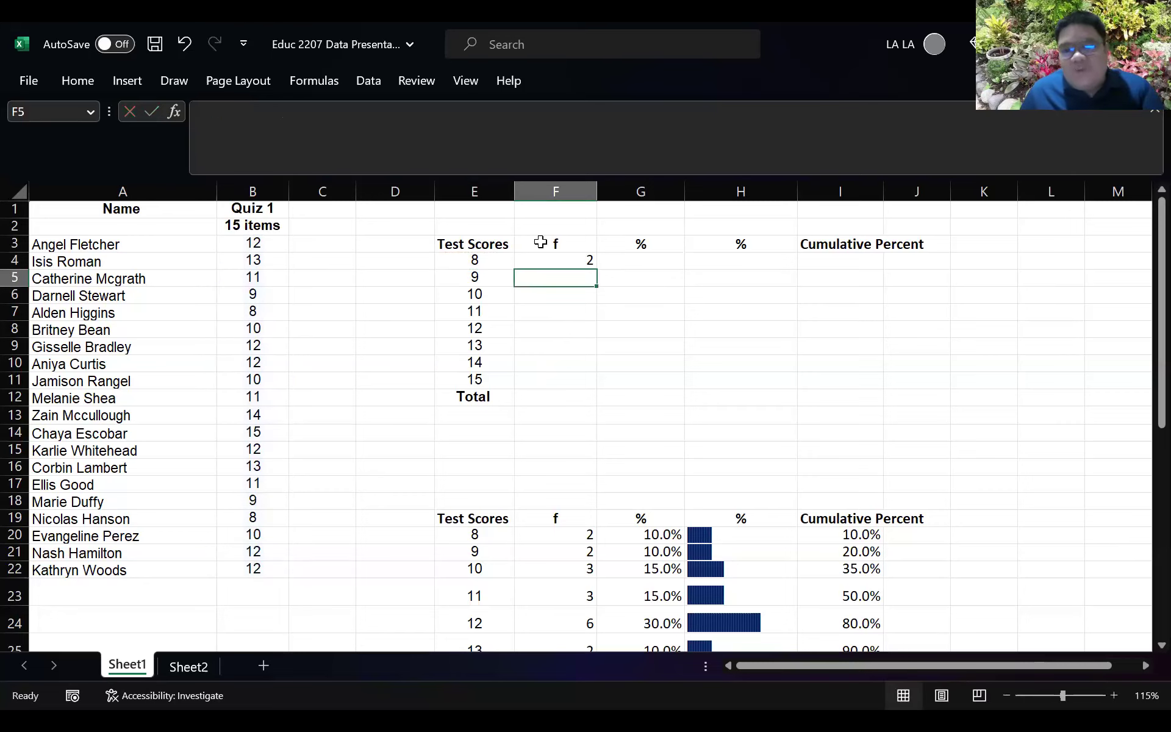
- Fill the COUNTIF formula from F4 down to F11 and inspect the copied formula in F6
{"action": "left_click", "coordinate": [553, 257]}
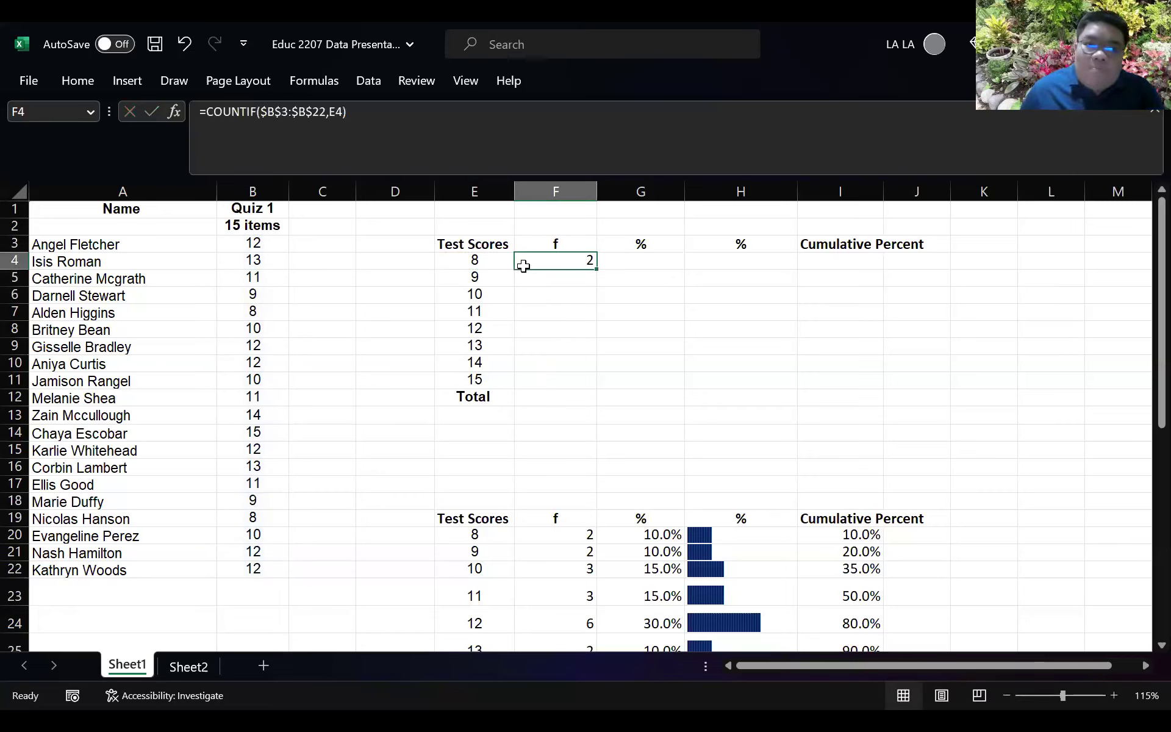
{"action": "left_click", "coordinate": [483, 261]}
{"action": "left_click_drag", "start_coordinate": [585, 268], "coordinate": [587, 383]}
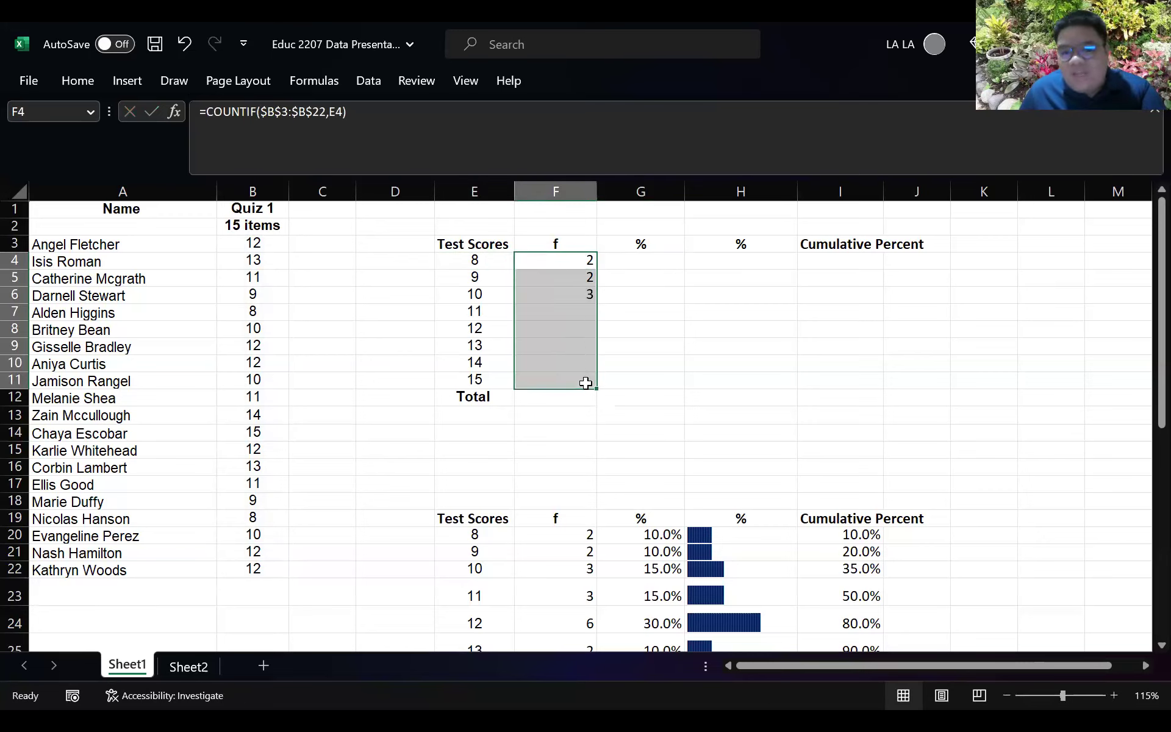
{"action": "left_click", "coordinate": [573, 295]}
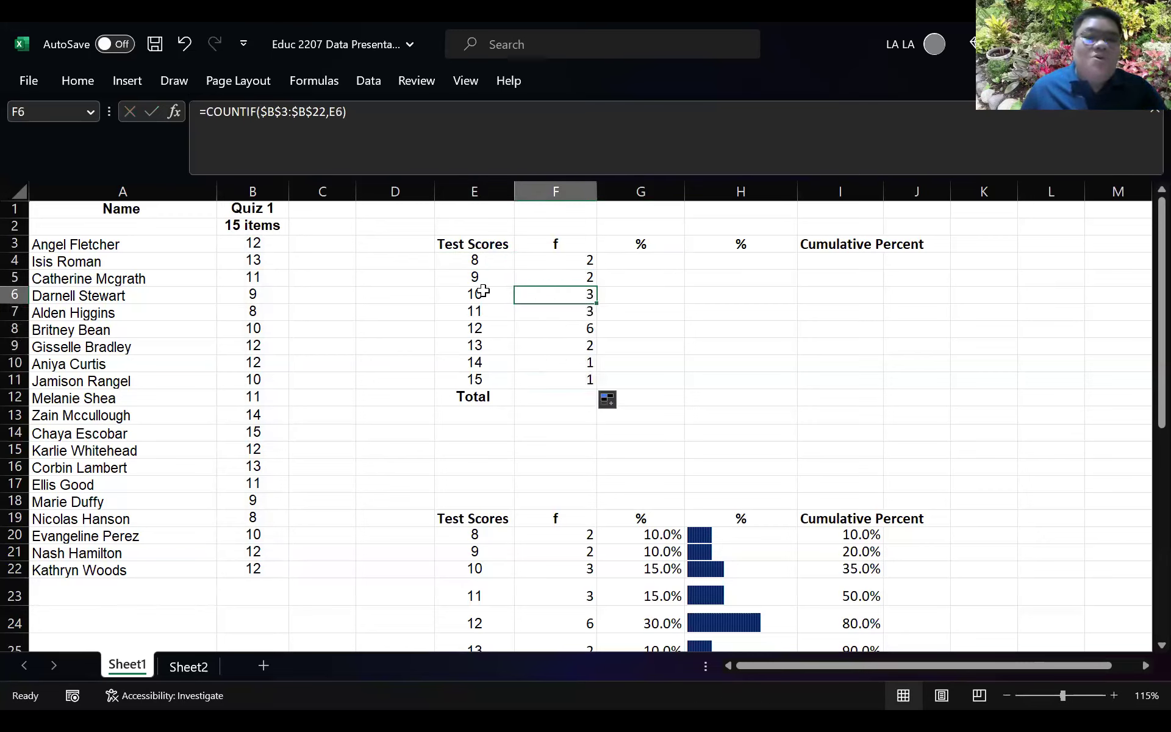
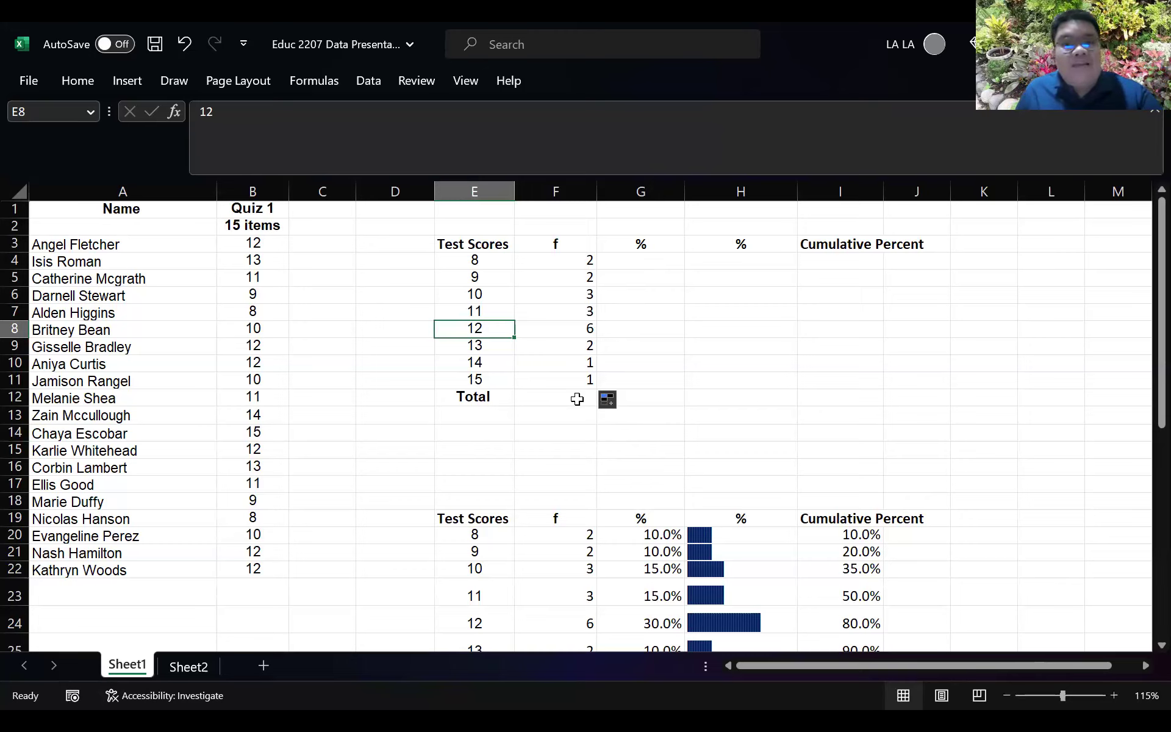
- Try totalling the frequencies in F12 with AutoSum, and clear the cell again
{"action": "left_click", "coordinate": [577, 398]}
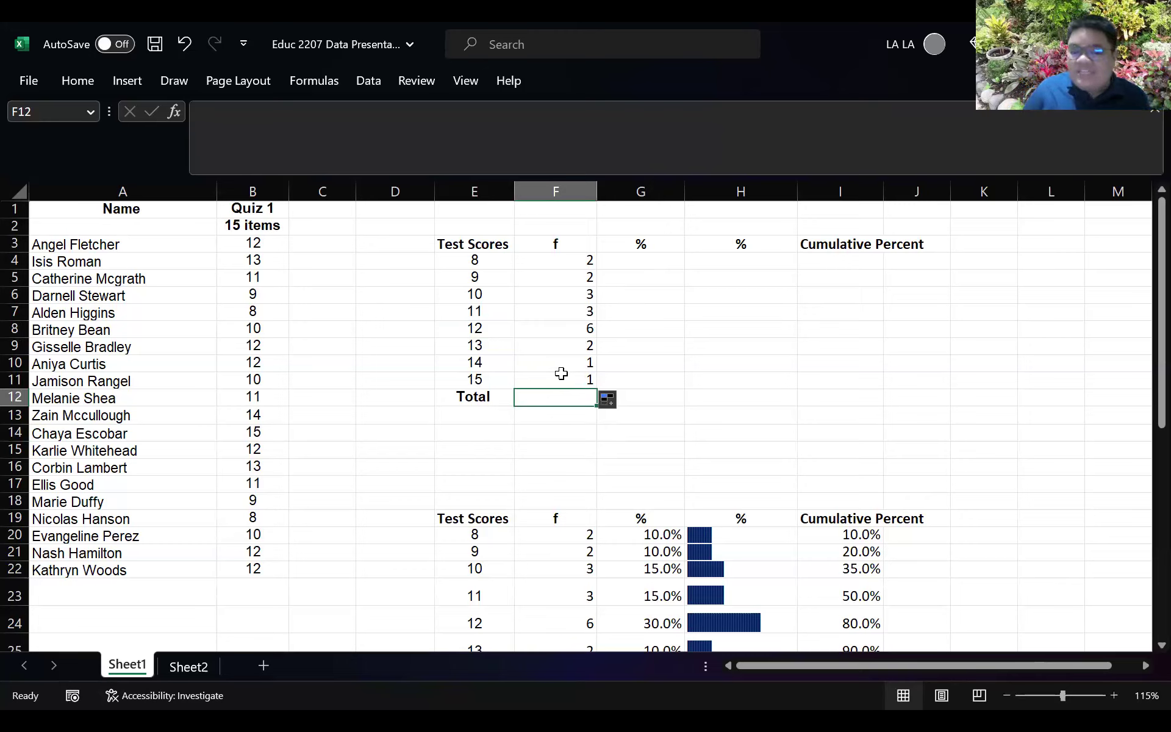
{"action": "key", "text": "alt+equal"}
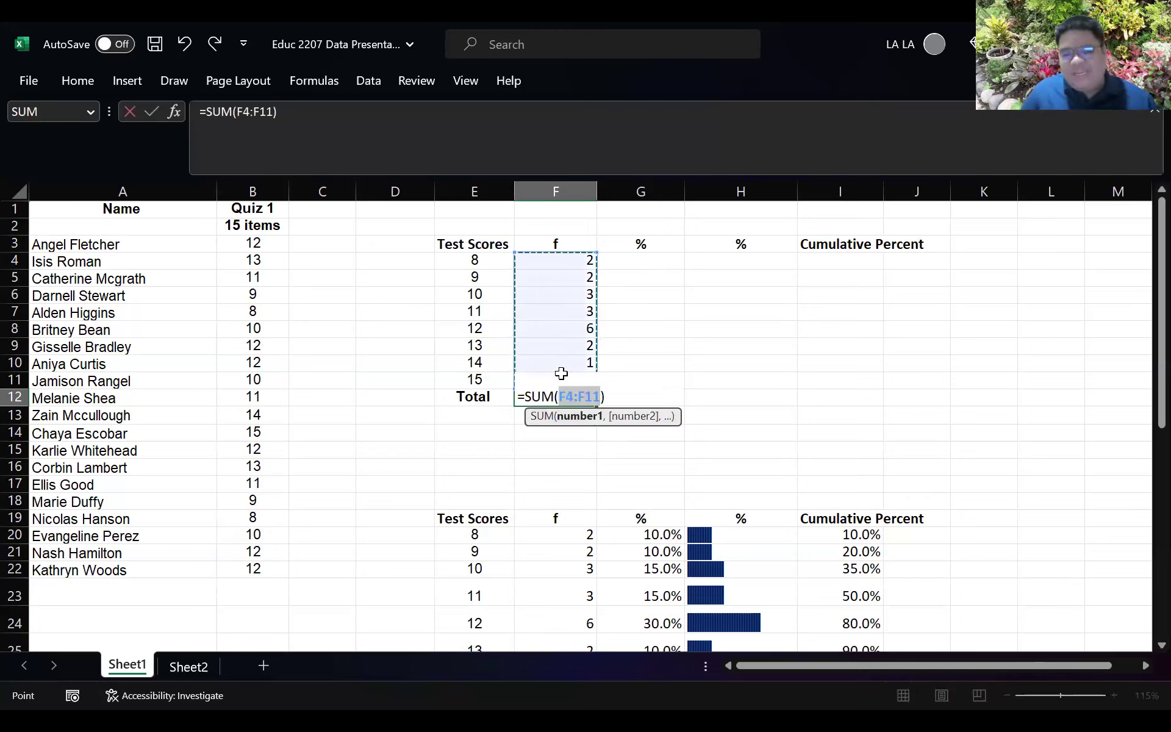
{"action": "key", "text": "Escape"}
{"action": "left_click", "coordinate": [562, 373]}
{"action": "type", "text": "1"}
{"action": "key", "text": "Return"}
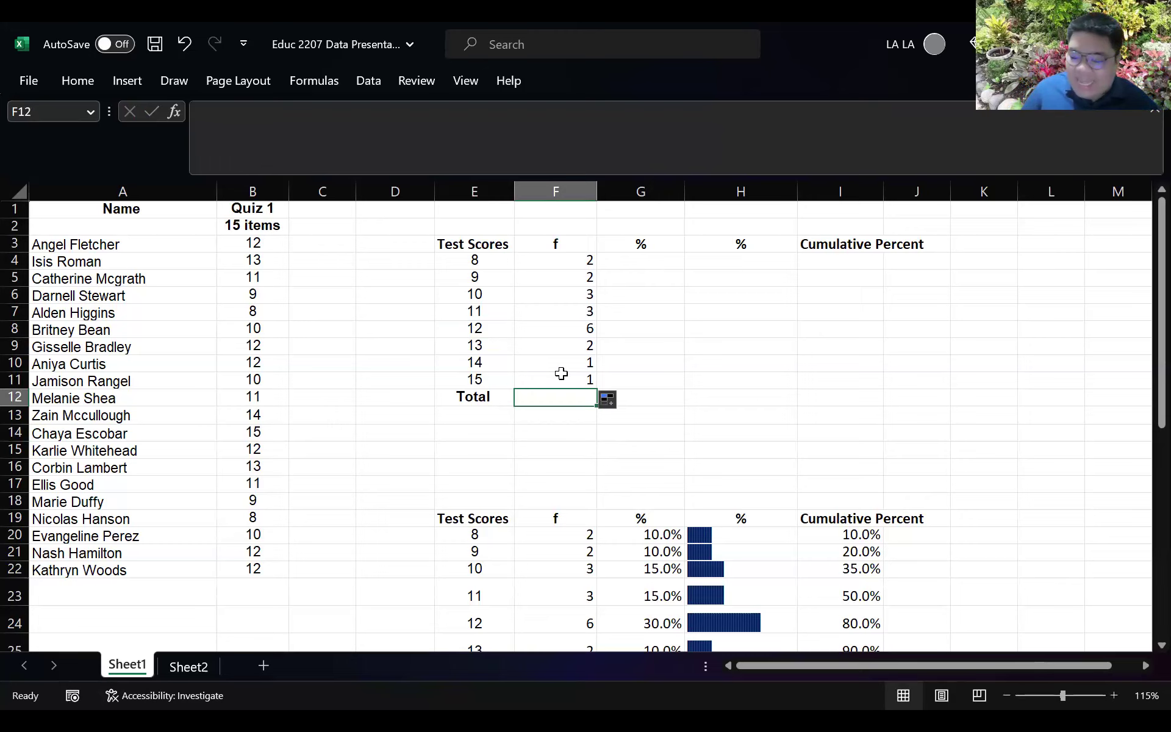
{"action": "key", "text": "F2"}
{"action": "key", "text": "alt+equal"}
{"action": "key", "text": "Return"}
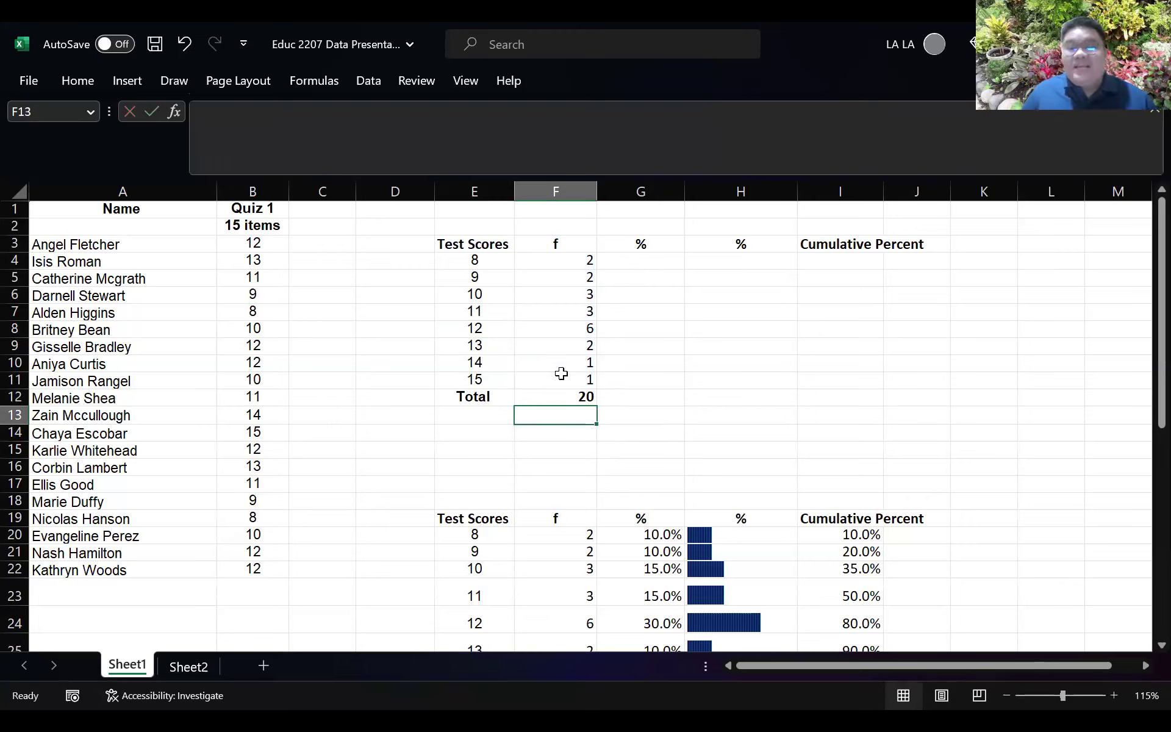
{"action": "key", "text": "Up"}
{"action": "key", "text": "Delete"}
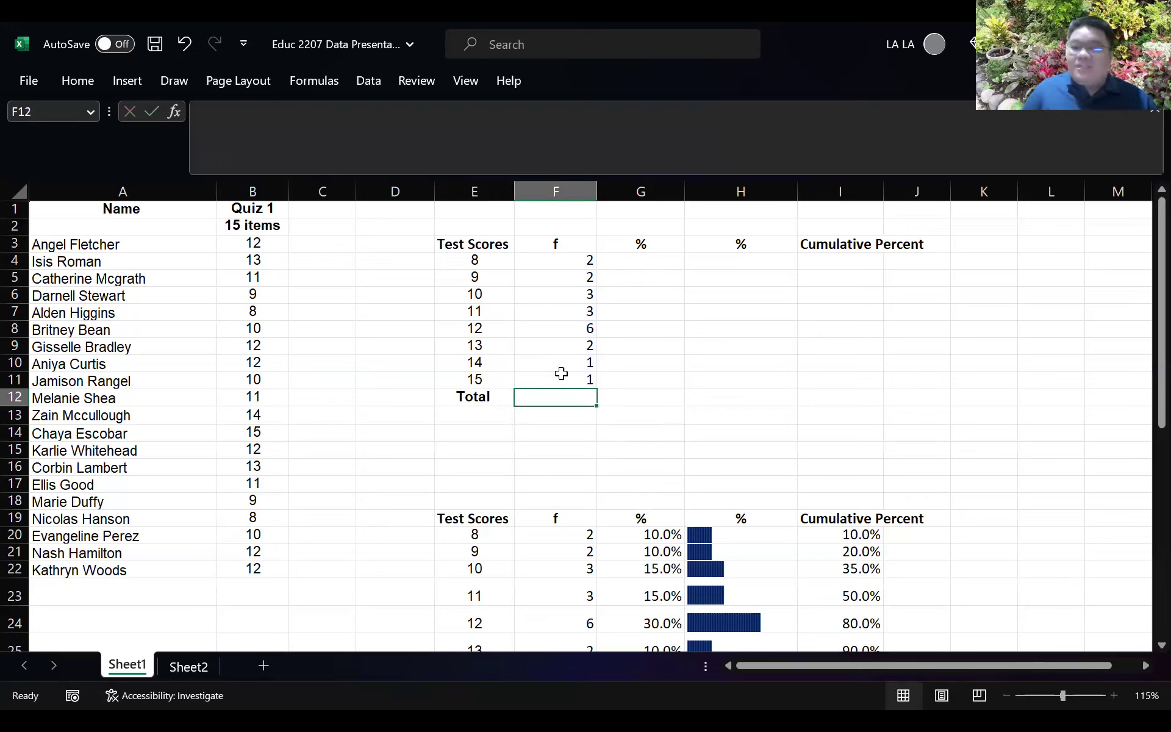
- Enter a SUM formula in F12 that totals the frequencies in F4:F11
{"action": "type", "text": "="}
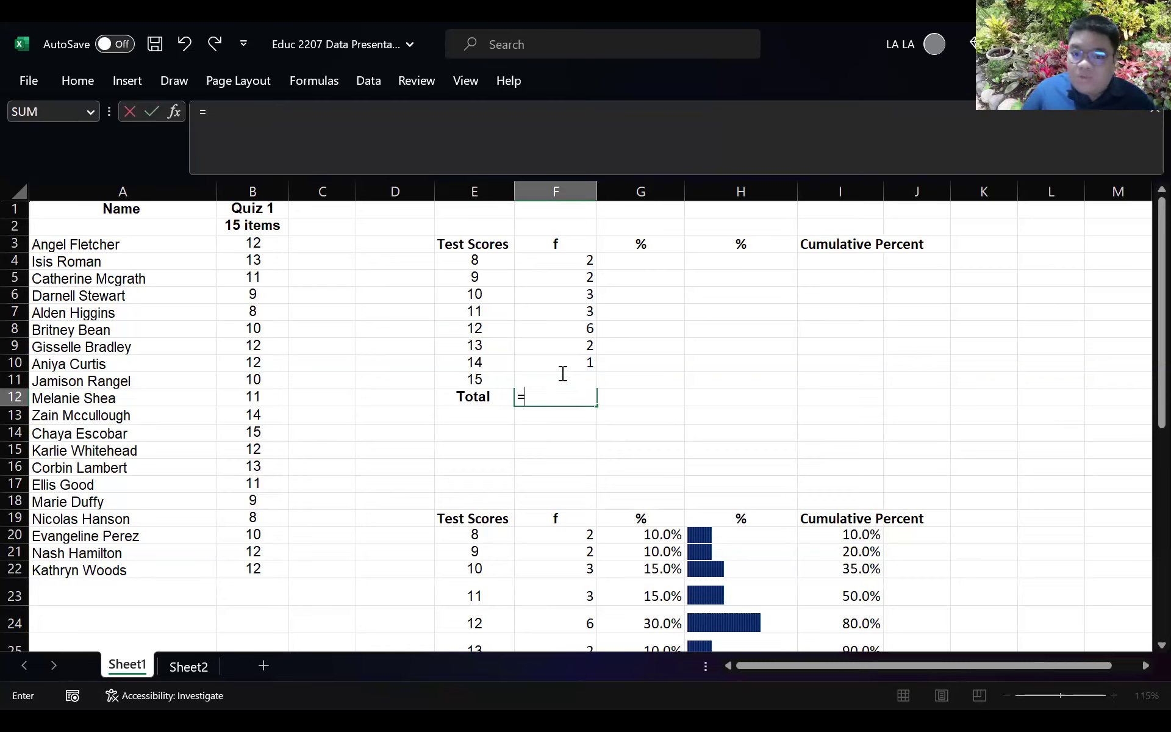
{"action": "type", "text": "sum("}
{"action": "left_click_drag", "start_coordinate": [563, 373], "coordinate": [561, 374]}
{"action": "key", "text": "Return"}
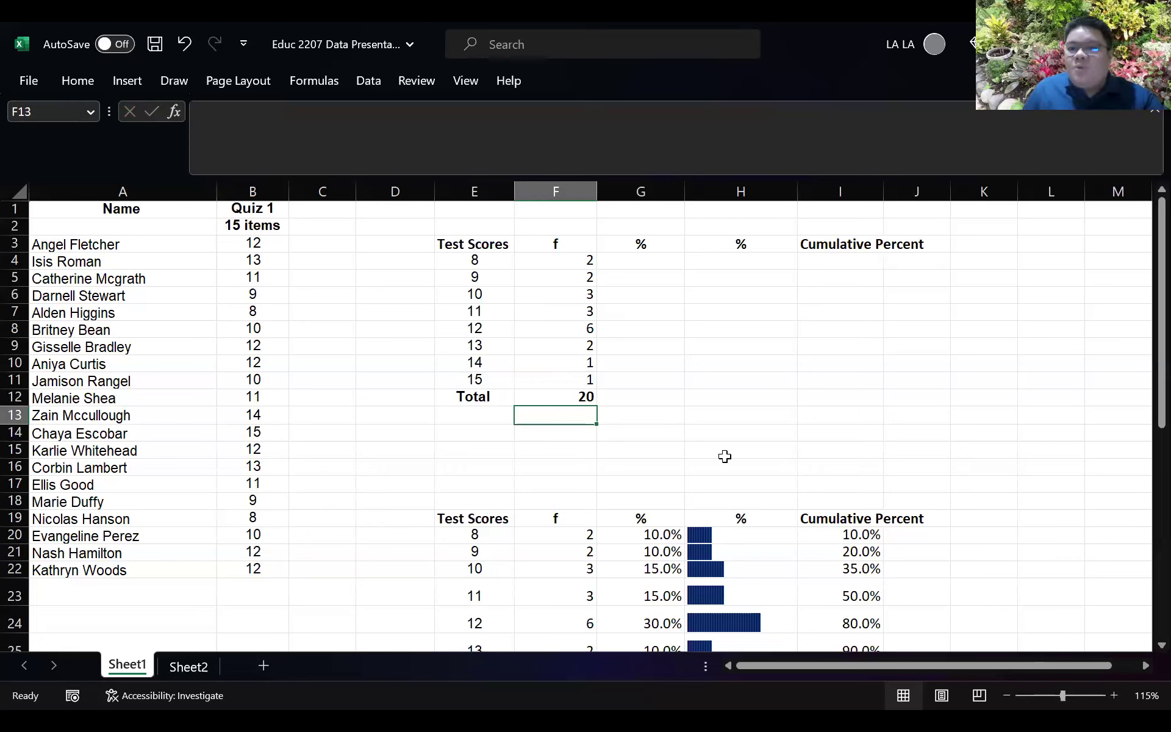
- Enter =F4/F12 in G4 for the percentage of the first score, and fill the formula down to G11
{"action": "left_click", "coordinate": [635, 266]}
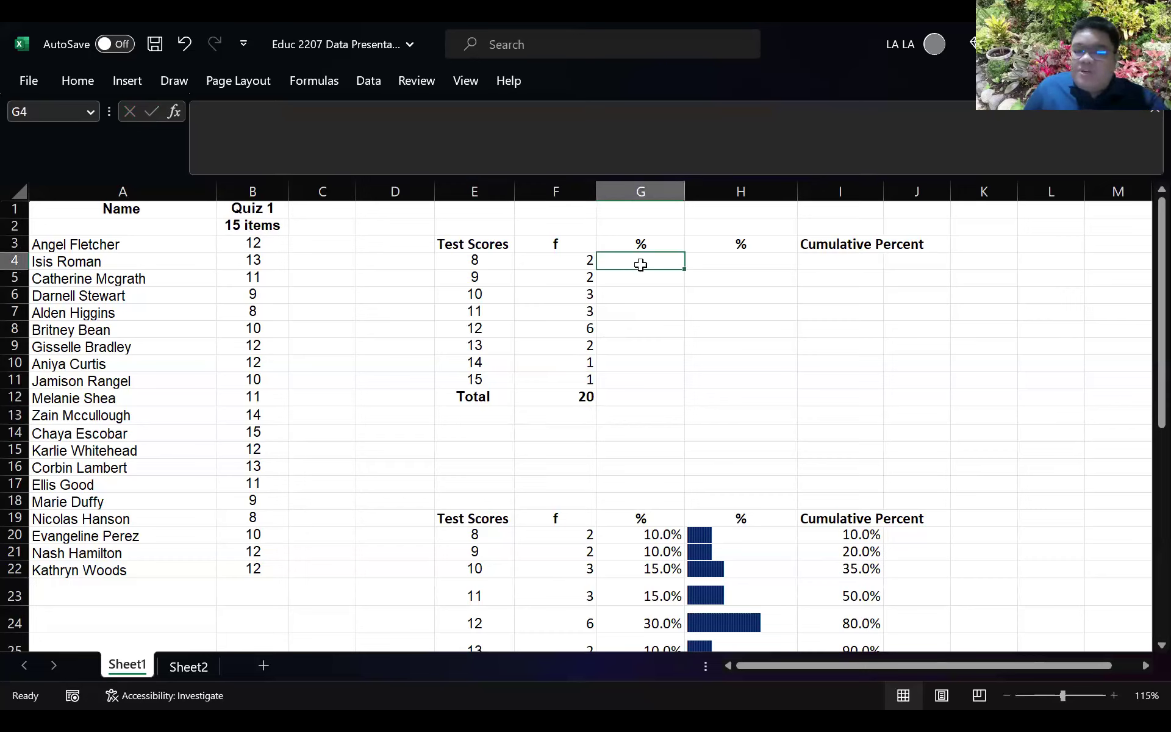
{"action": "type", "text": "="}
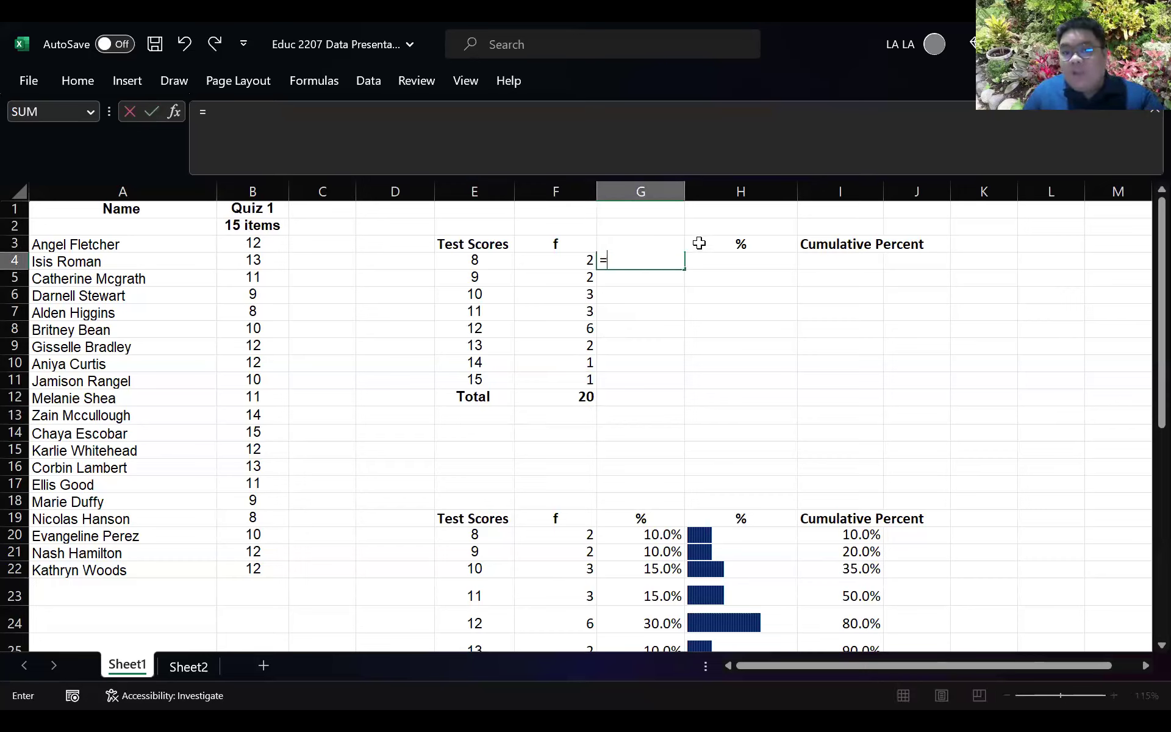
{"action": "left_click", "coordinate": [569, 258]}
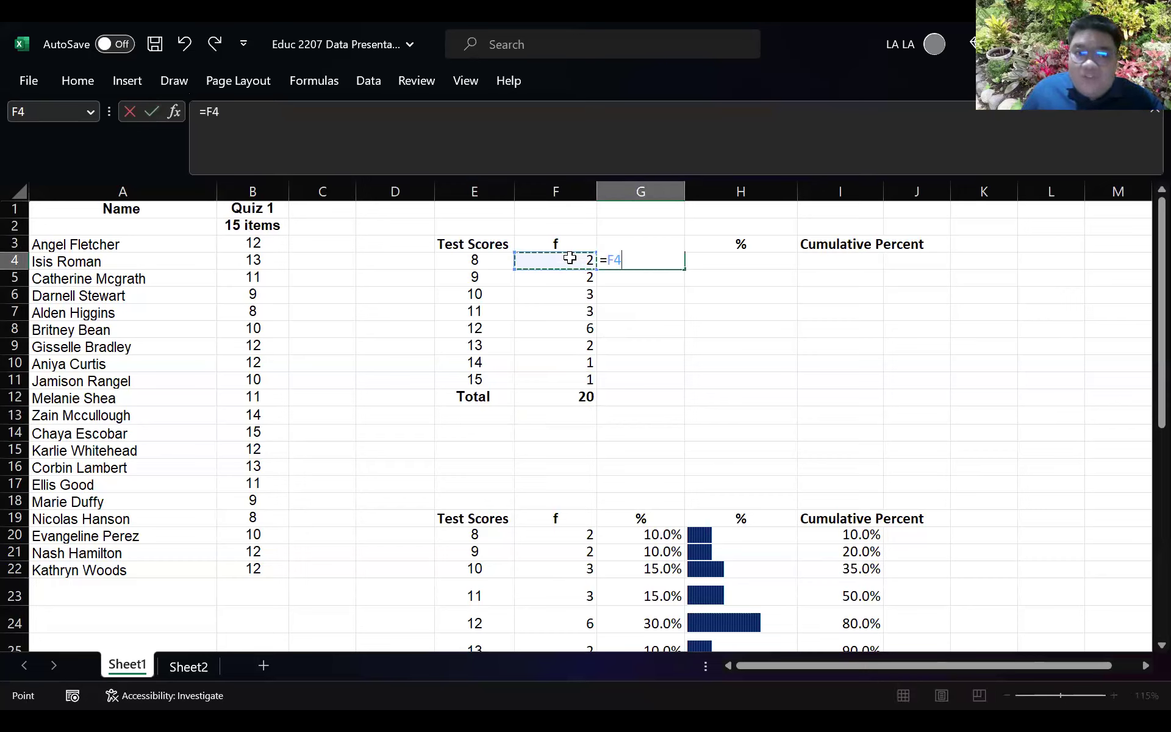
{"action": "type", "text": "/"}
{"action": "left_click", "coordinate": [582, 402]}
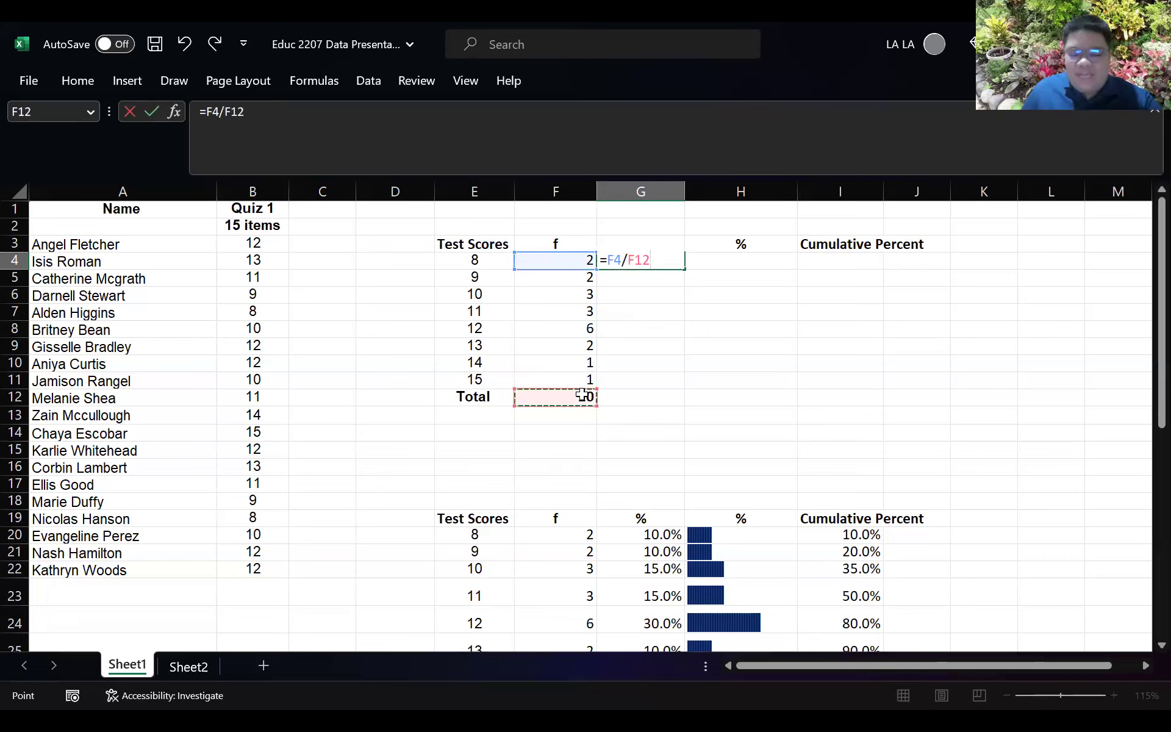
{"action": "key", "text": "Return"}
{"action": "left_click", "coordinate": [658, 260]}
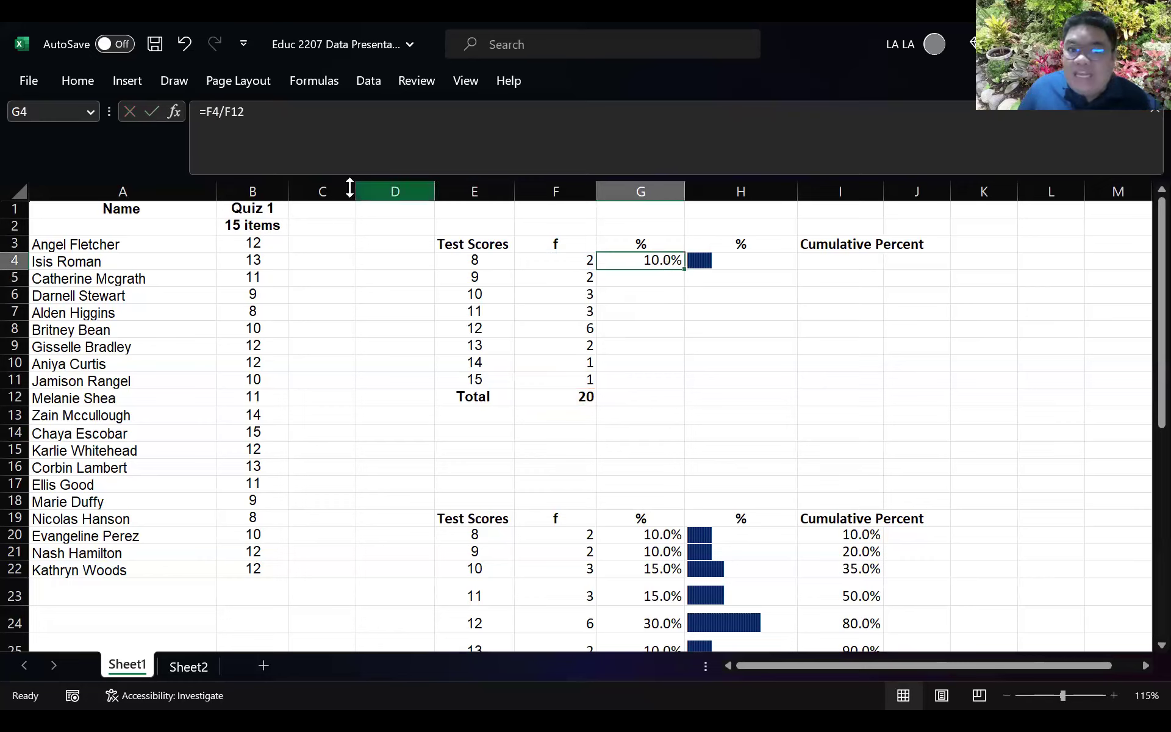
{"action": "left_click_drag", "start_coordinate": [684, 269], "coordinate": [675, 385]}
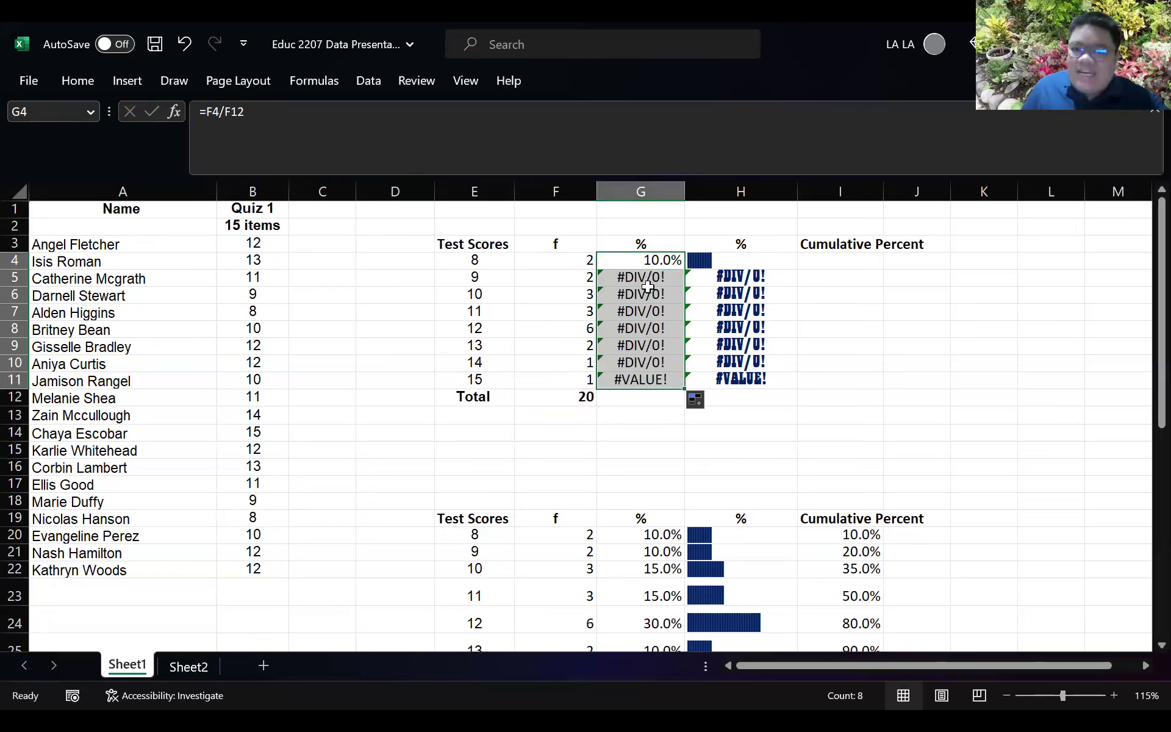
- Inspect the percentage formulas in G4 and G5 to compare which cells they reference
{"action": "double_click", "coordinate": [646, 262]}
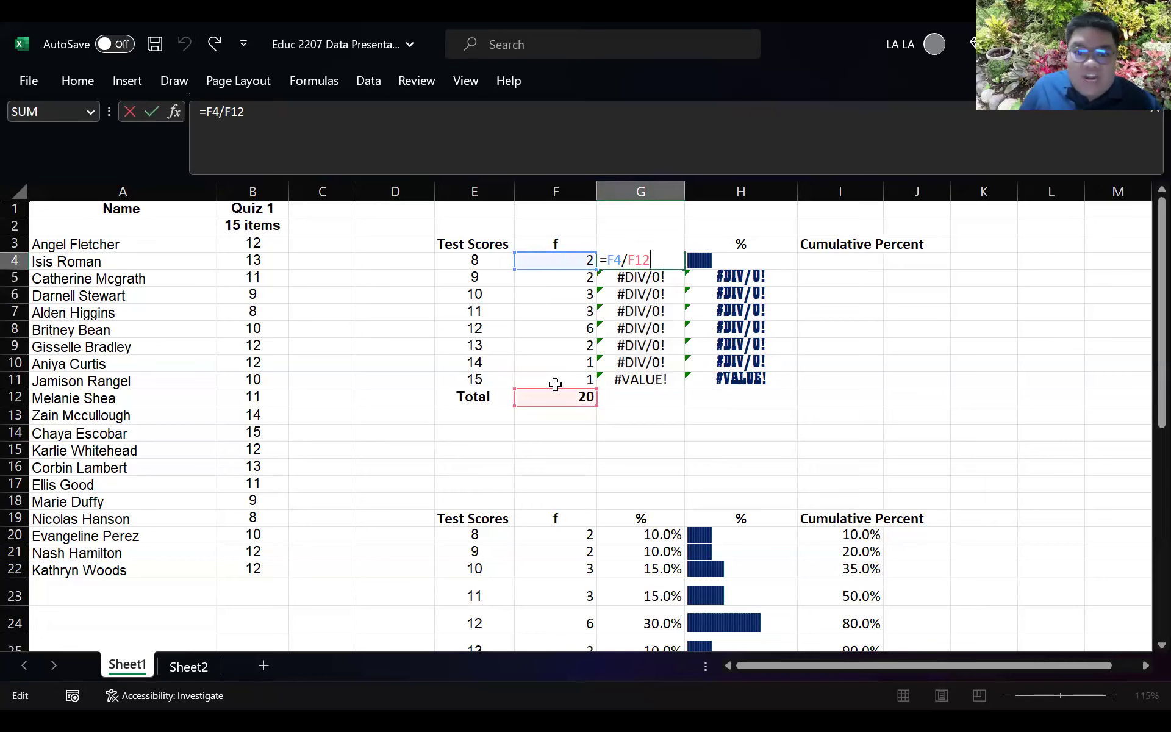
{"action": "key", "text": "Return"}
{"action": "double_click", "coordinate": [629, 277]}
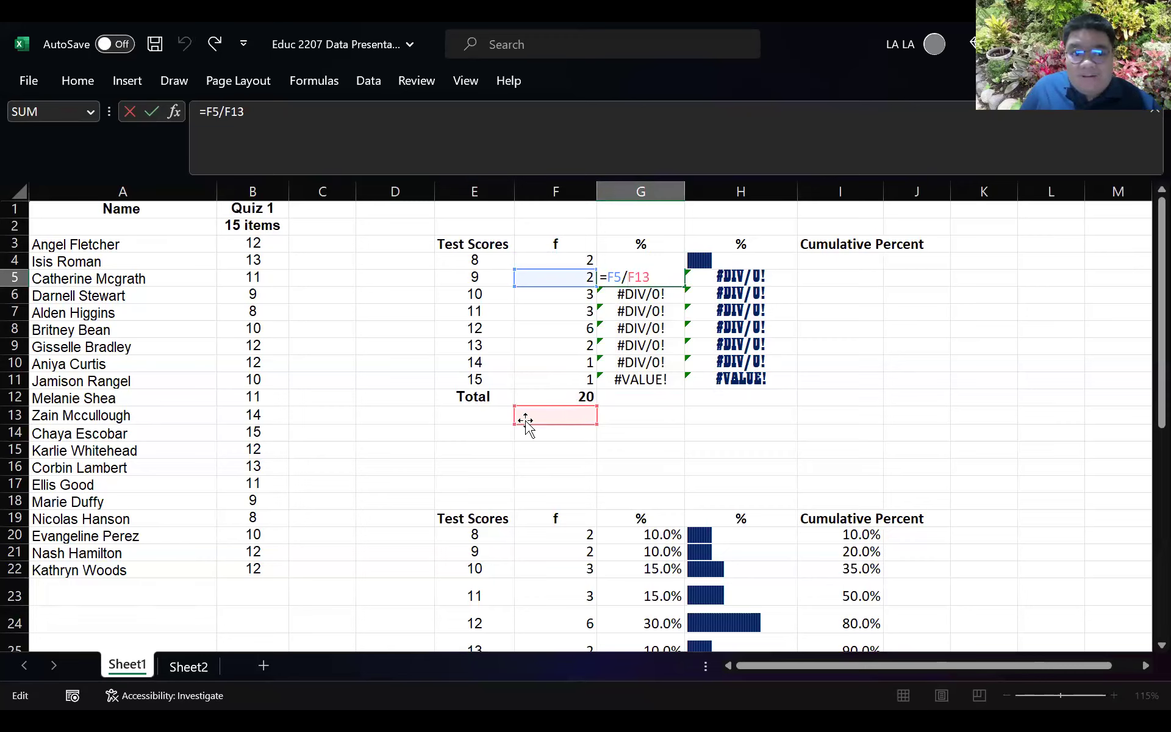
{"action": "left_click", "coordinate": [636, 294]}
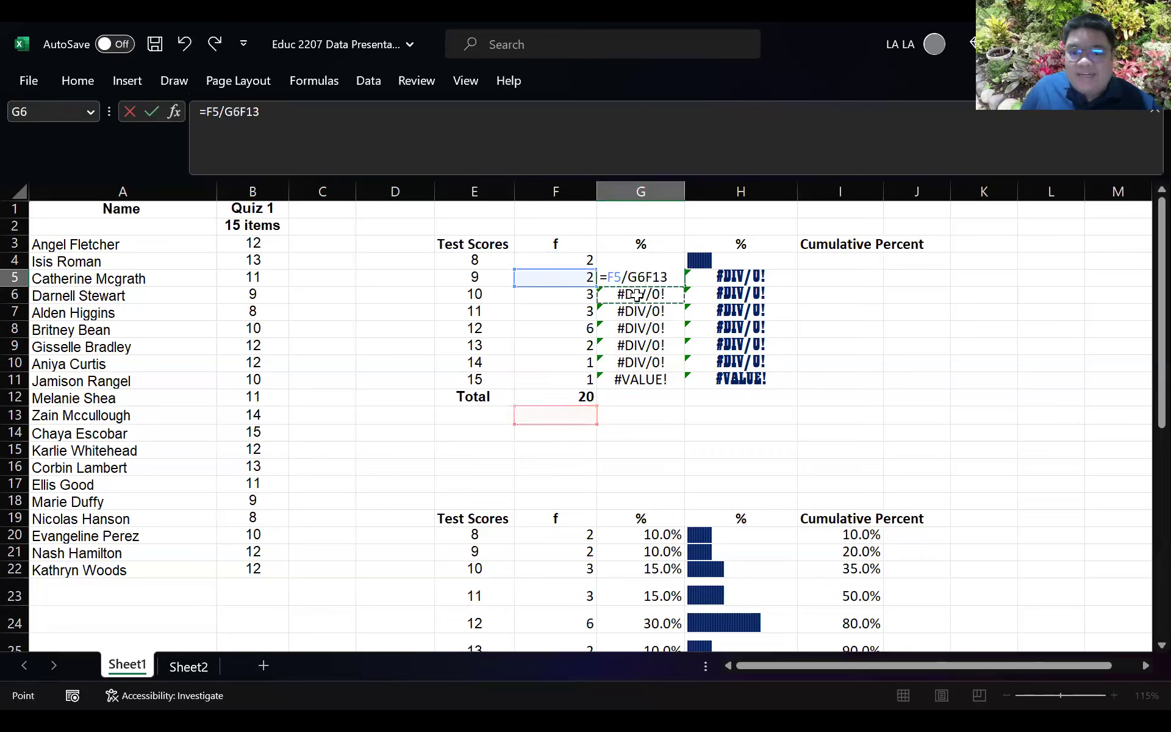
{"action": "key", "text": "Escape"}
- Make the F12 reference in G4 absolute so the formula is =F4/$F$12, and fill it down to G11
{"action": "left_click", "coordinate": [646, 261]}
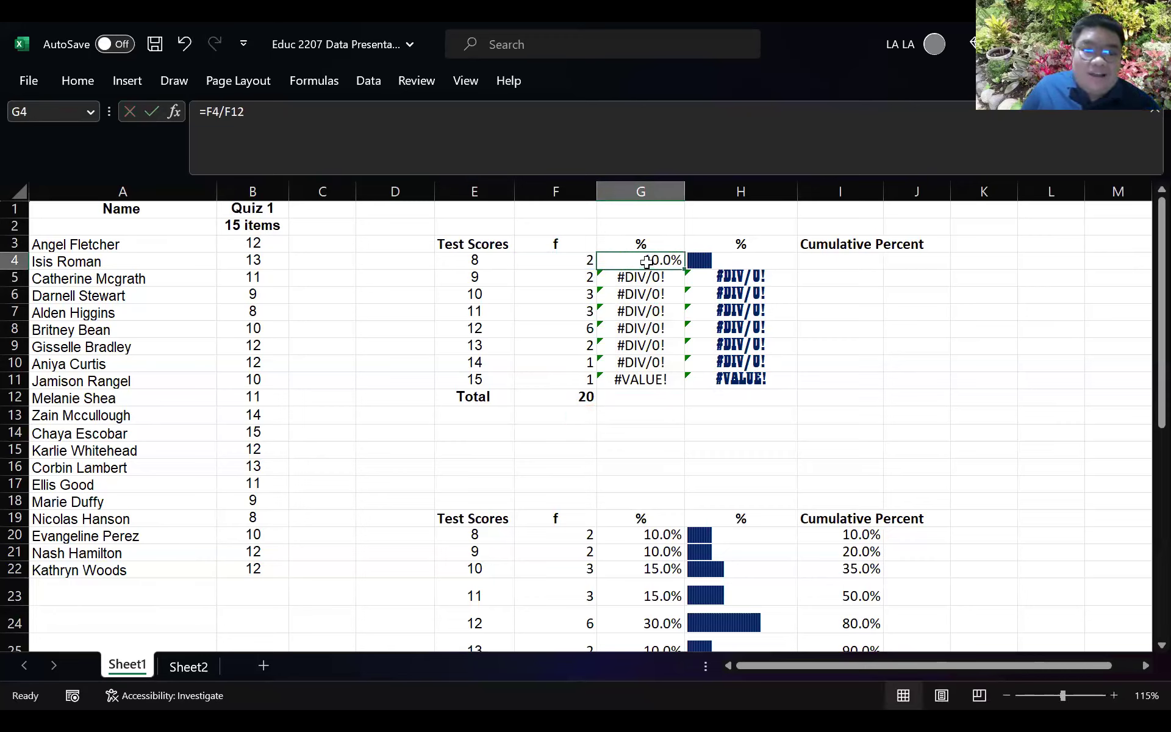
{"action": "left_click", "coordinate": [239, 119]}
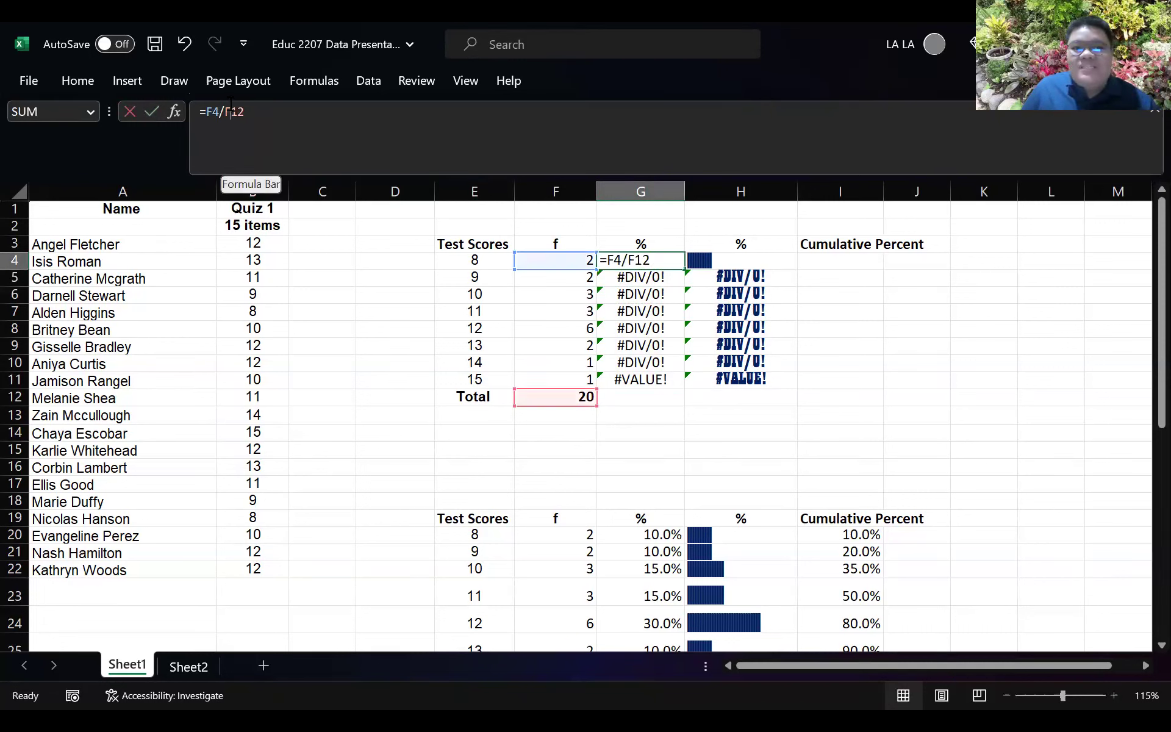
{"action": "left_click", "coordinate": [233, 111]}
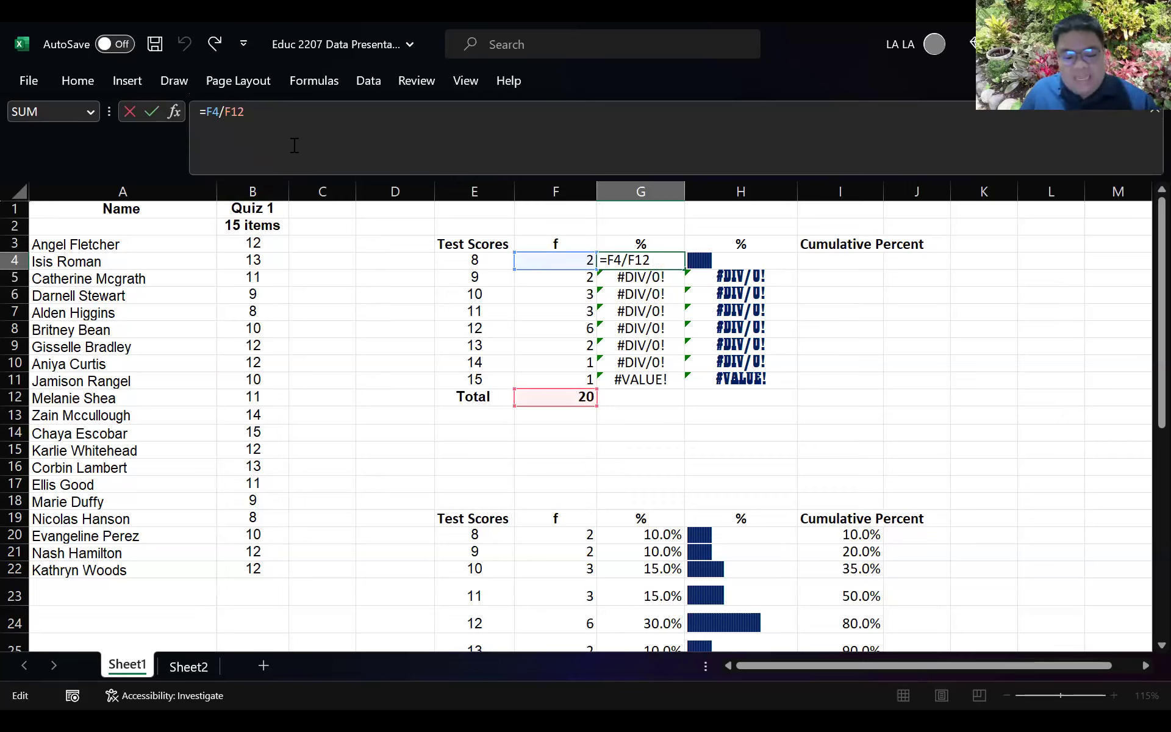
{"action": "key", "text": "F4"}
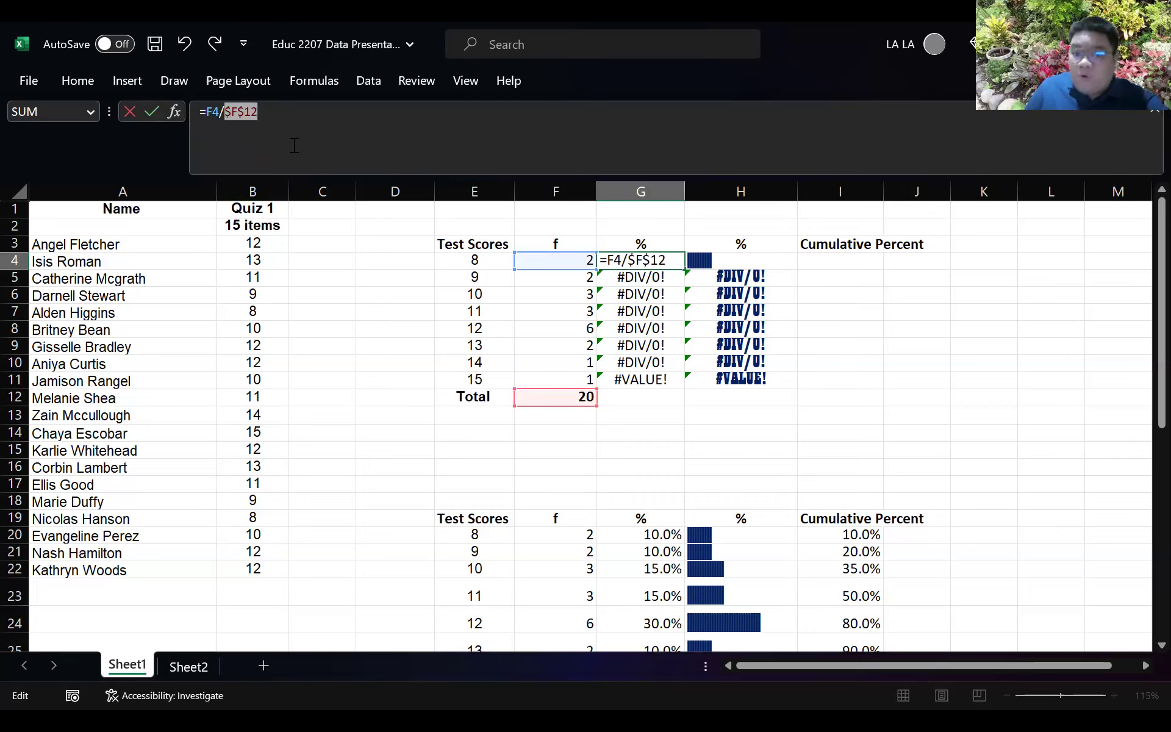
{"action": "key", "text": "ctrl+Return"}
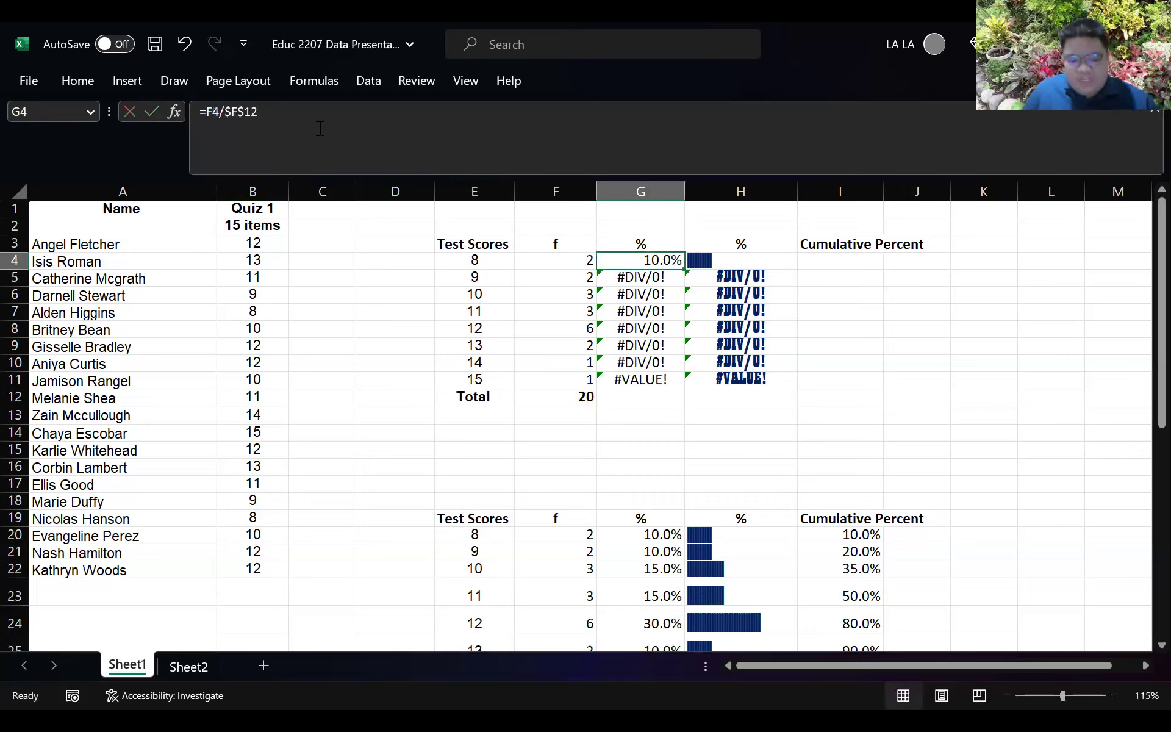
{"action": "left_click_drag", "start_coordinate": [684, 269], "coordinate": [671, 386]}
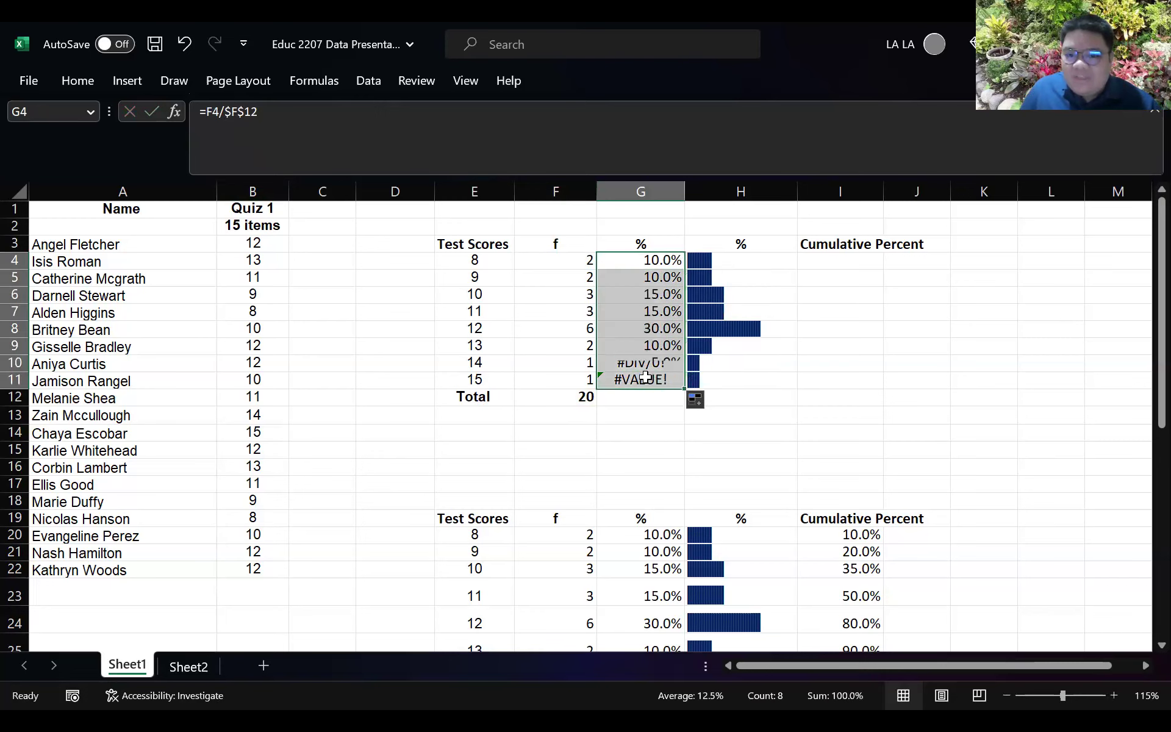
- Check the copied percentage formulas in G8 and G9
{"action": "left_click", "coordinate": [654, 334]}
{"action": "double_click", "coordinate": [653, 333]}
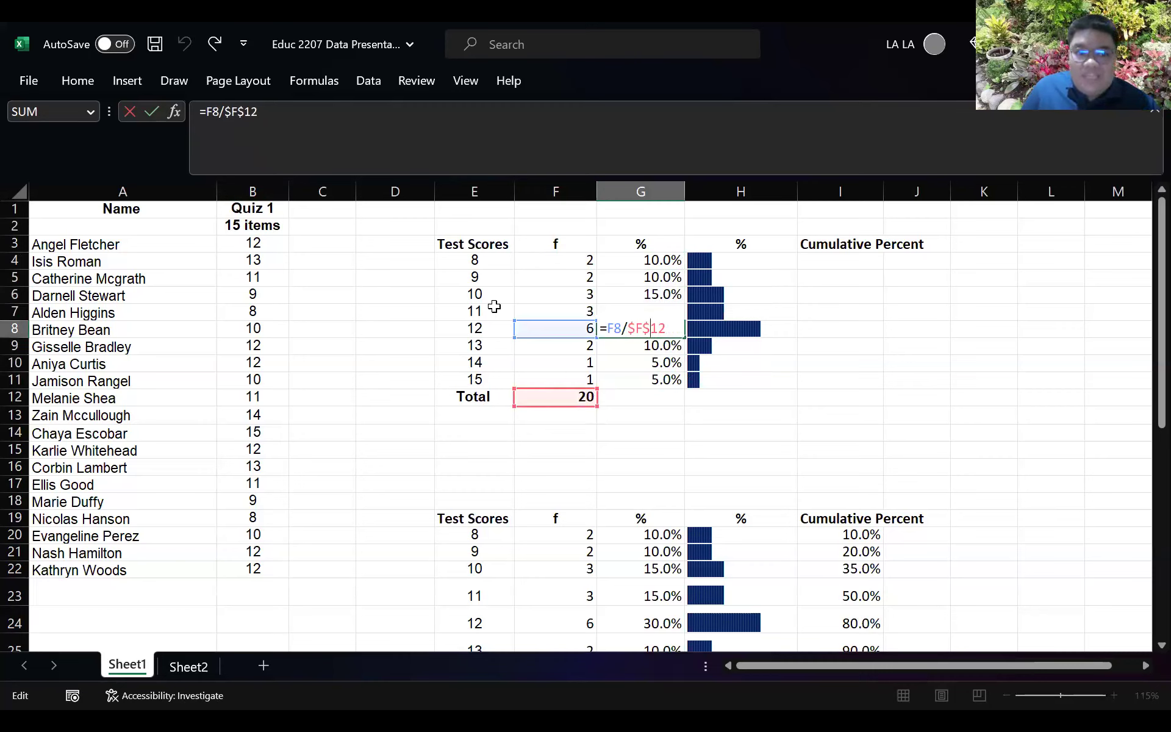
{"action": "left_click", "coordinate": [620, 342]}
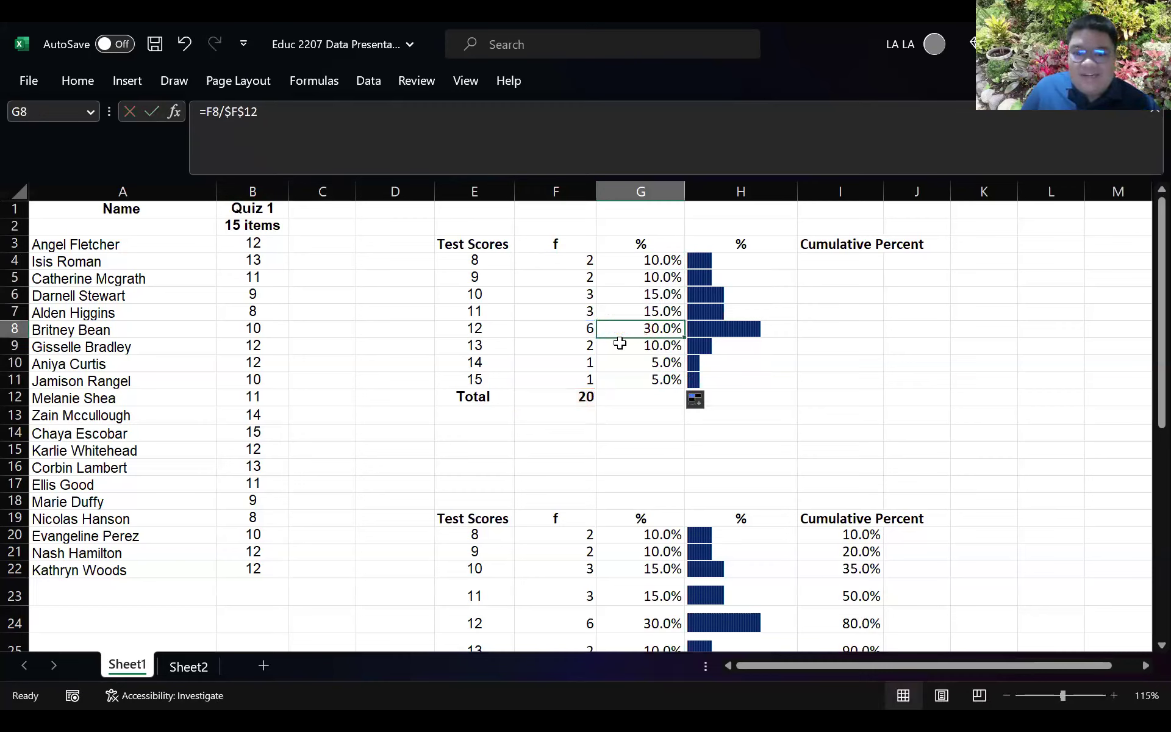
{"action": "double_click", "coordinate": [621, 345]}
{"action": "key", "text": "ctrl+Return"}
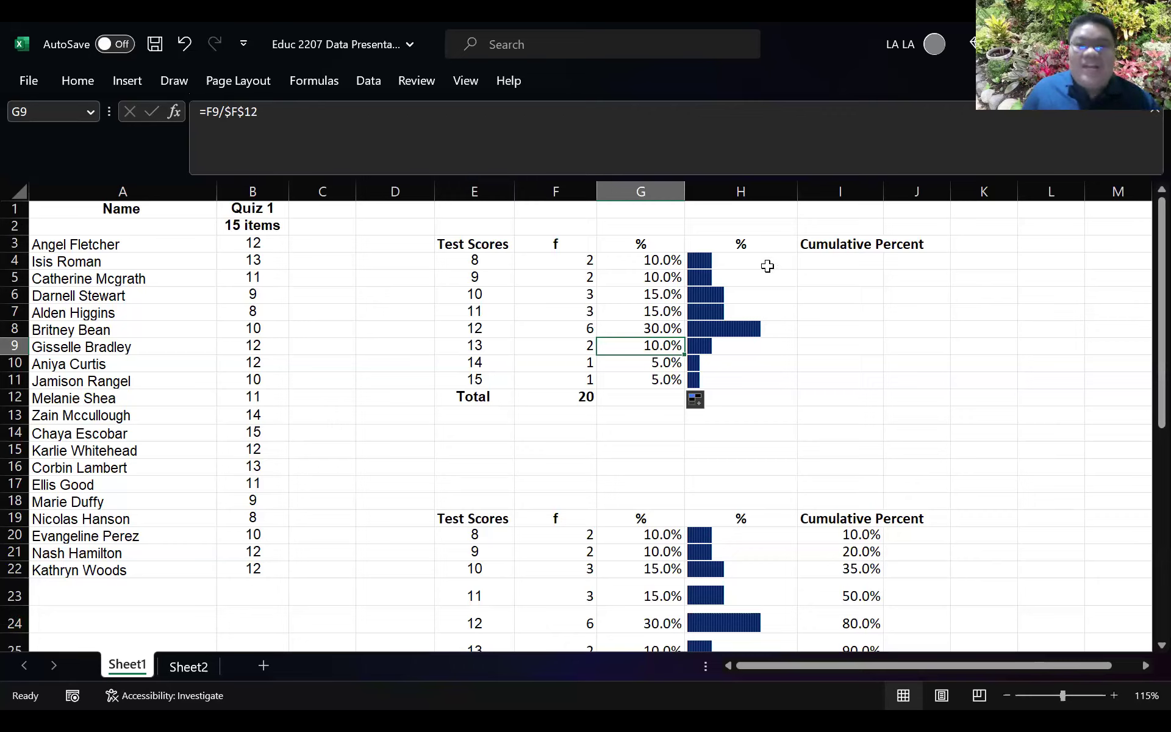
- Narrow column H slightly and enter =G4 in I4 as the first cumulative percent
{"action": "left_click", "coordinate": [823, 261]}
{"action": "left_click_drag", "start_coordinate": [797, 191], "coordinate": [790, 192]}
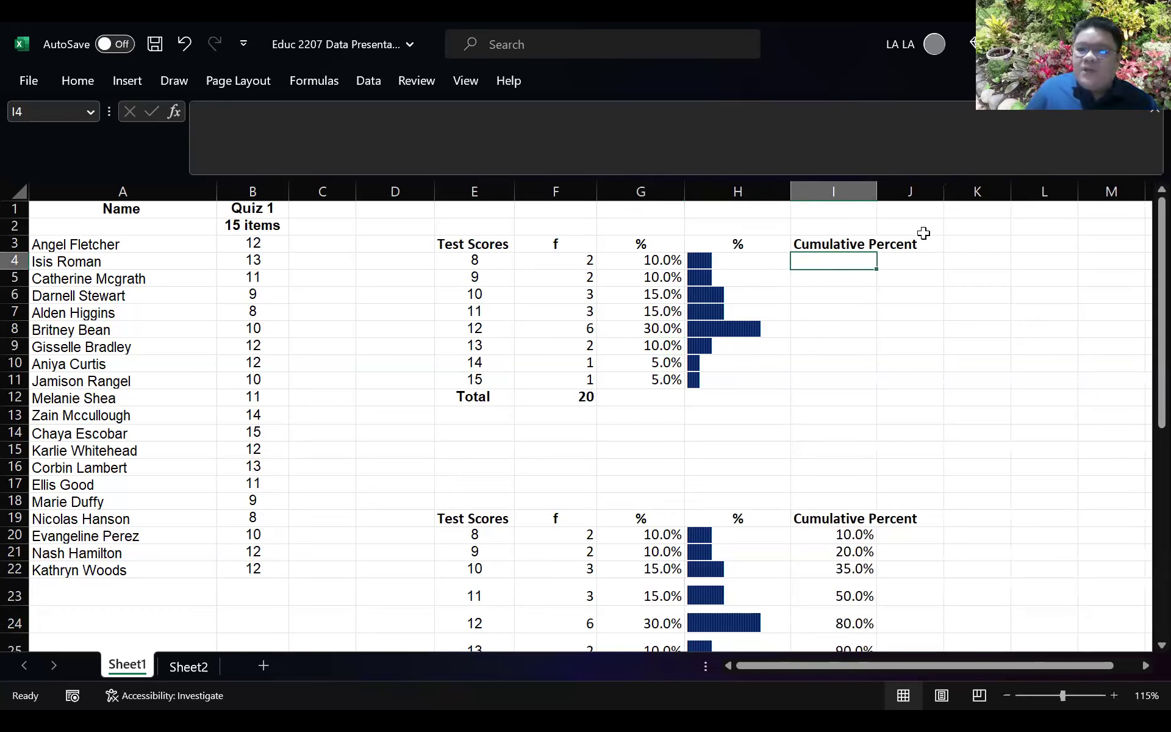
{"action": "type", "text": "="}
{"action": "left_click", "coordinate": [669, 259]}
{"action": "key", "text": "Return"}
- Enter =I4+G5 in I5 for the running cumulative percent, and fill the formula down to I11
{"action": "type", "text": "="}
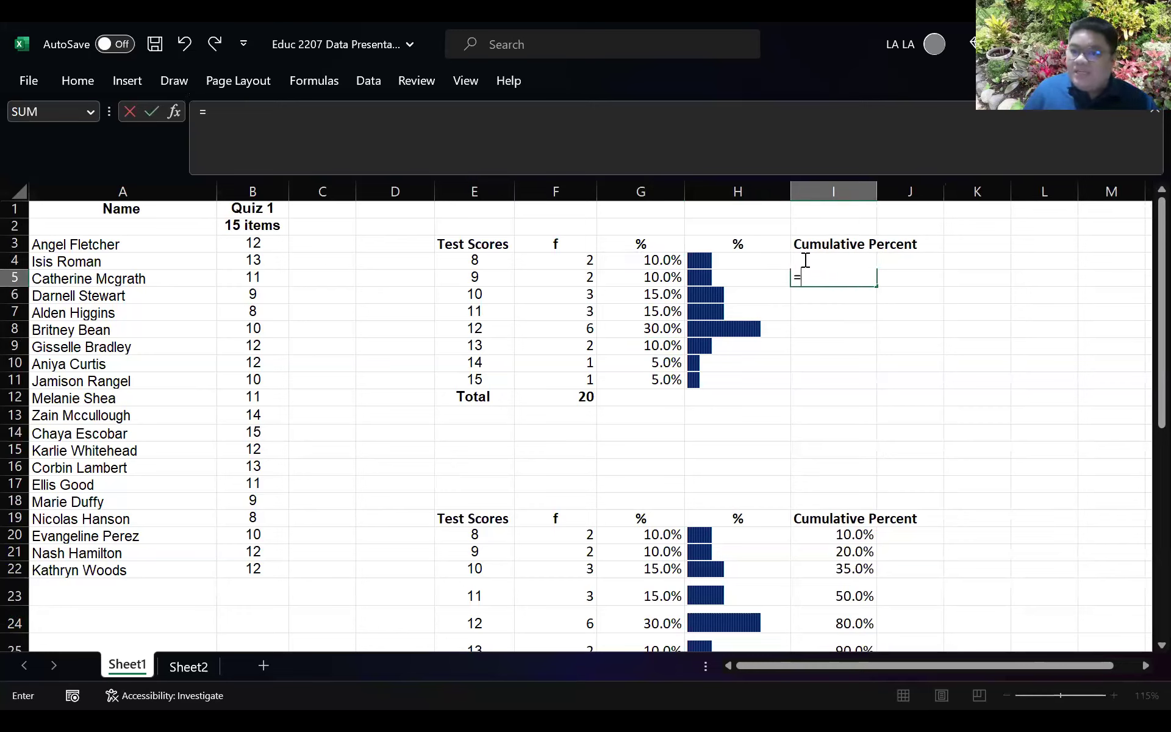
{"action": "left_click", "coordinate": [775, 257]}
{"action": "key", "text": "Right"}
{"action": "type", "text": "+"}
{"action": "left_click", "coordinate": [664, 273]}
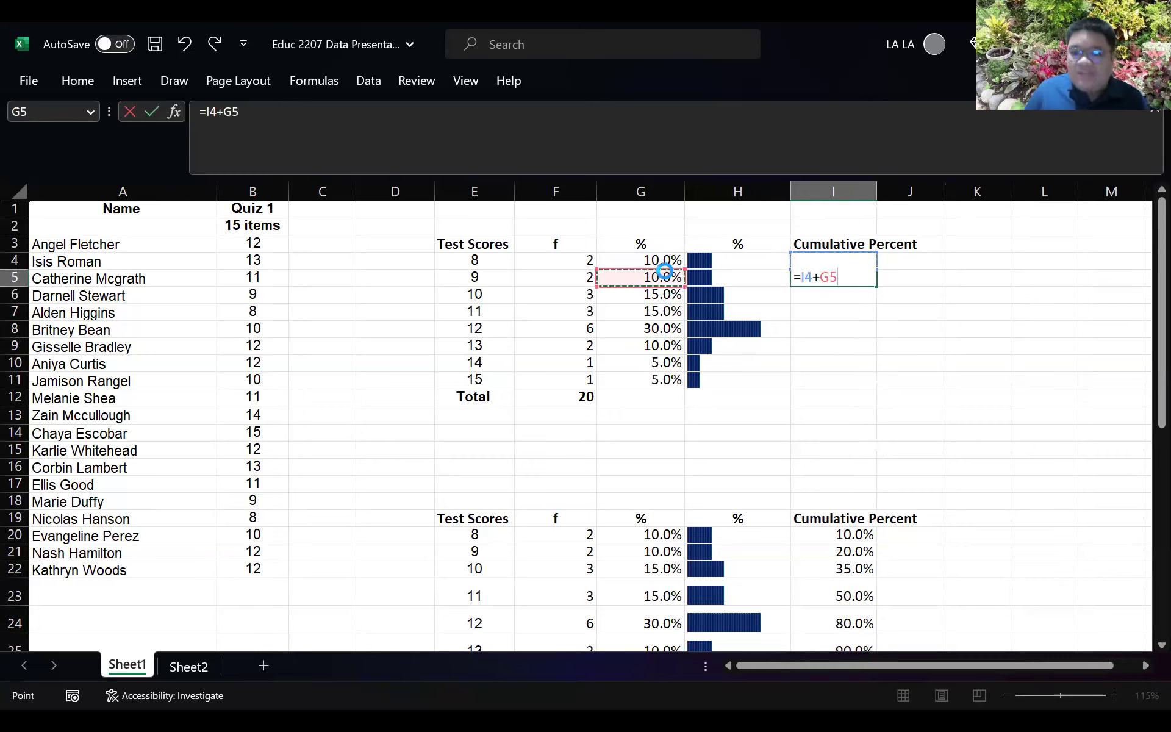
{"action": "key", "text": "Return"}
{"action": "left_click", "coordinate": [841, 275]}
{"action": "left_click_drag", "start_coordinate": [877, 286], "coordinate": [866, 381]}
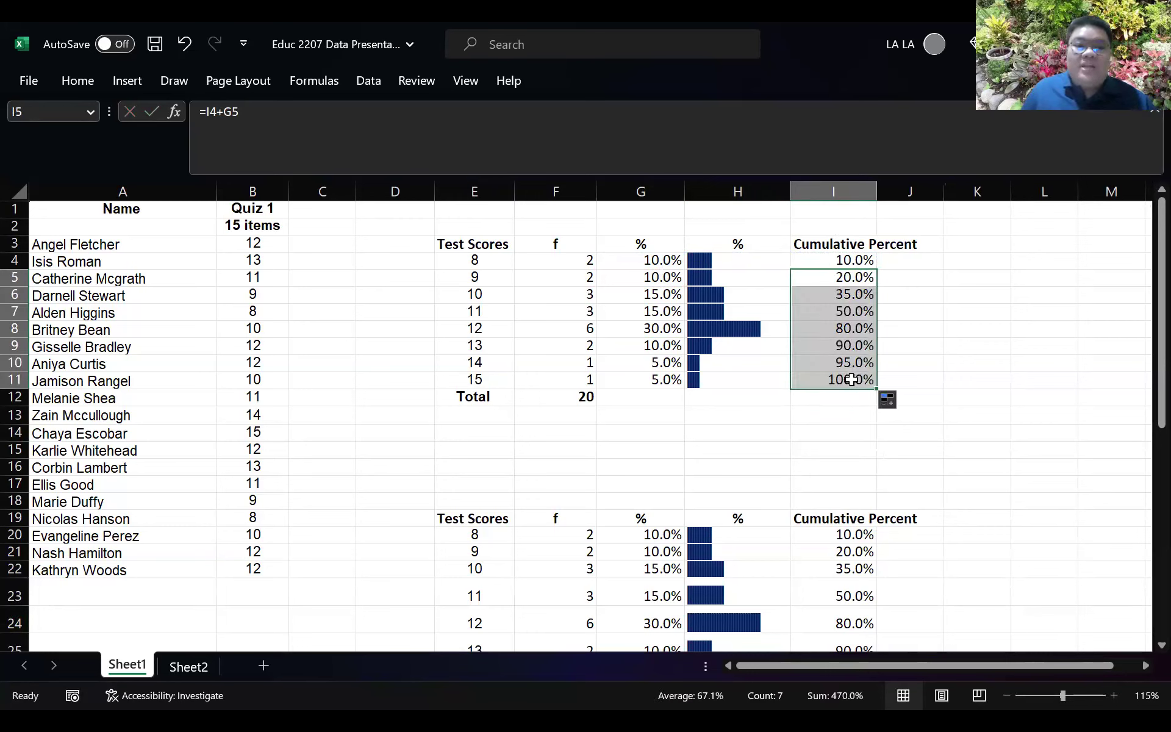
{"action": "left_click", "coordinate": [851, 379]}
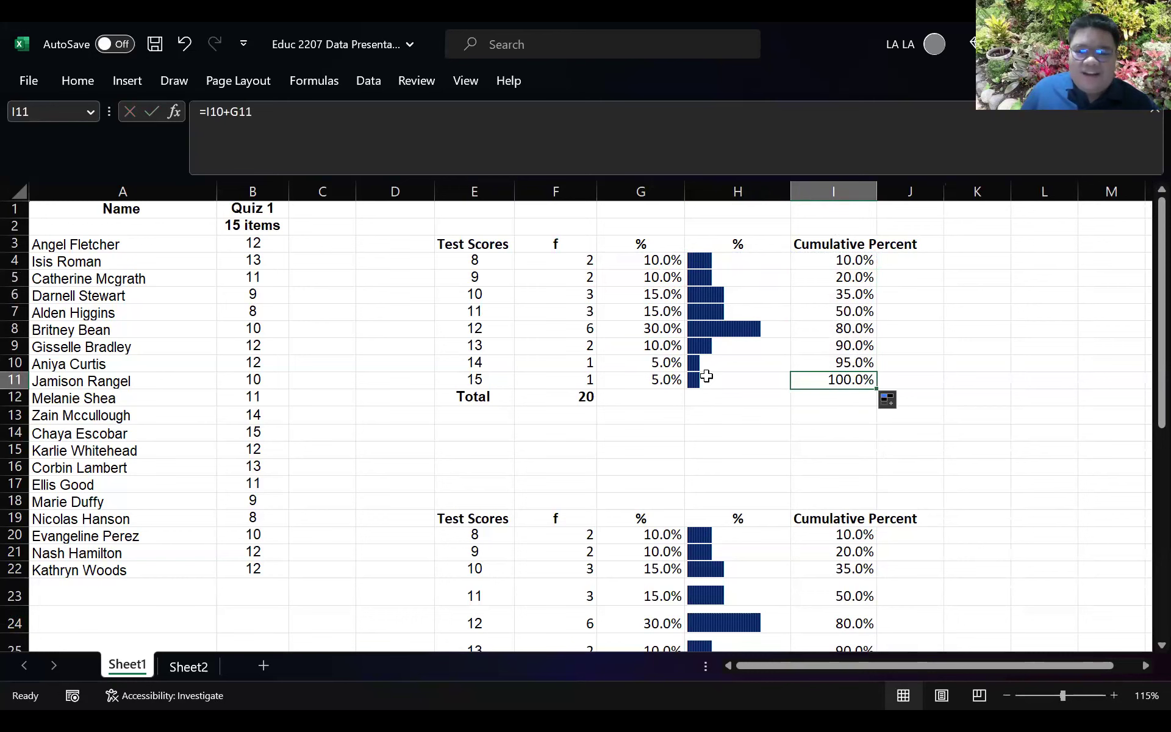
- Total the percentages in G12 and clear the contents of H12
{"action": "left_click", "coordinate": [673, 397]}
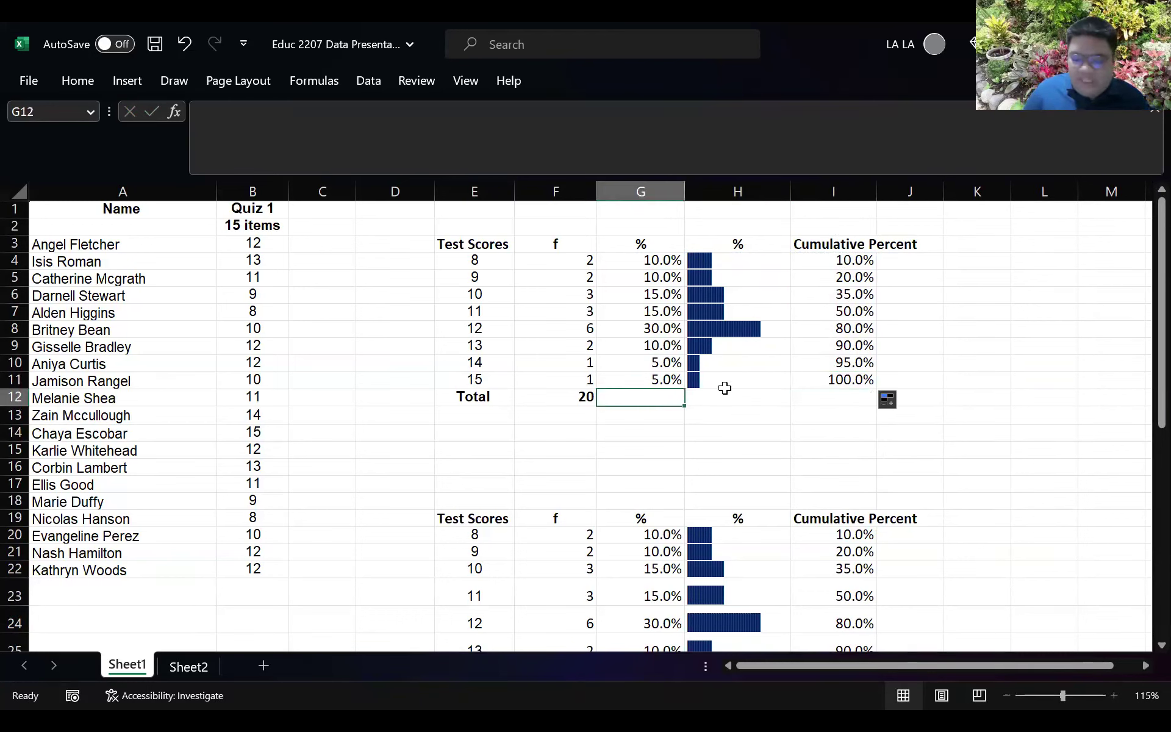
{"action": "key", "text": "F2"}
{"action": "key", "text": "Return"}
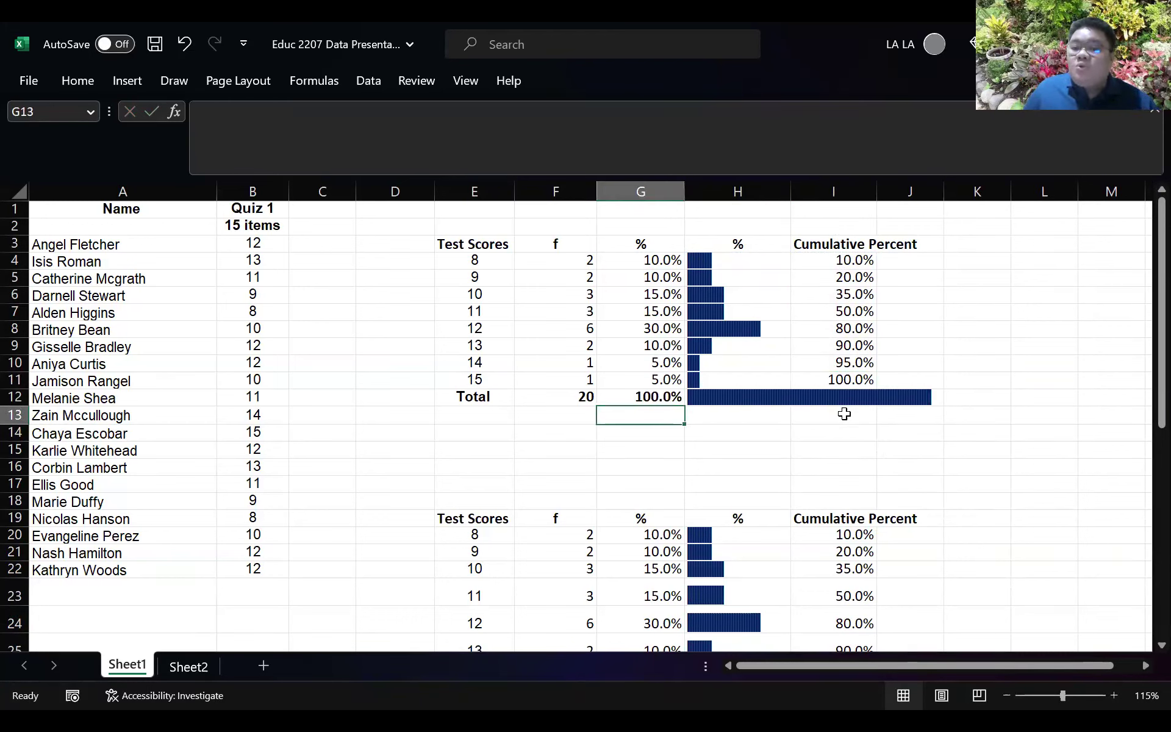
{"action": "left_click", "coordinate": [844, 414]}
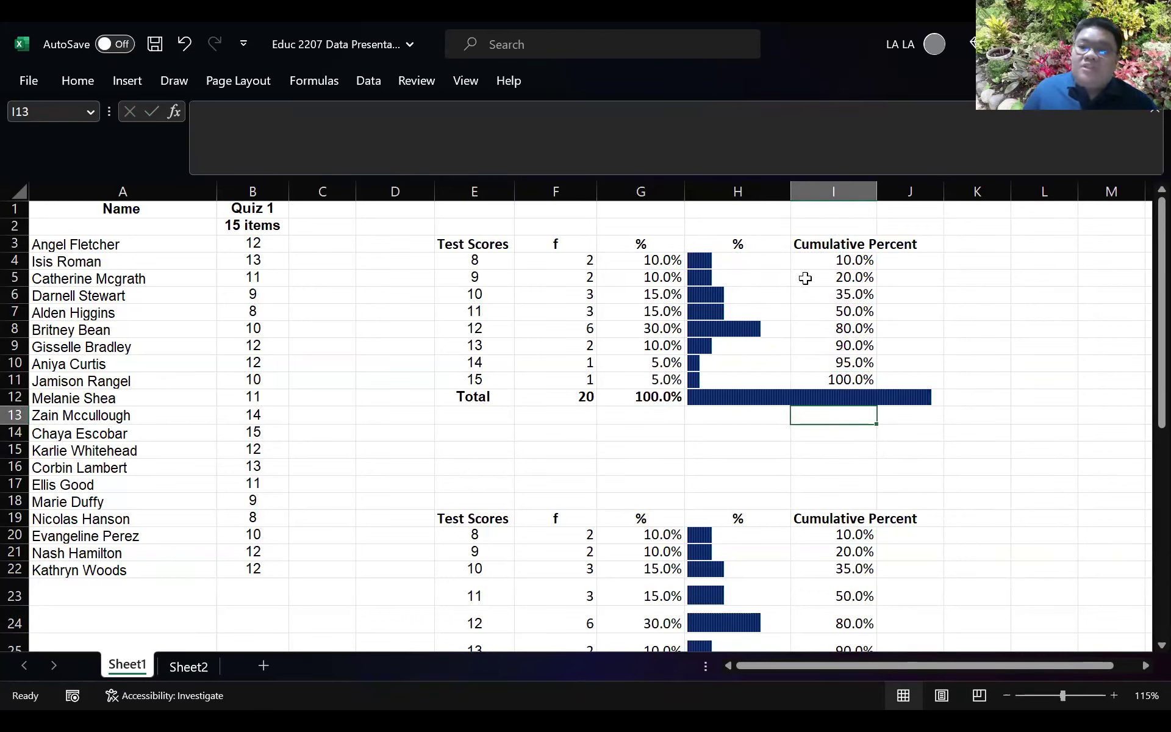
{"action": "left_click", "coordinate": [731, 397]}
{"action": "key", "text": "Delete"}
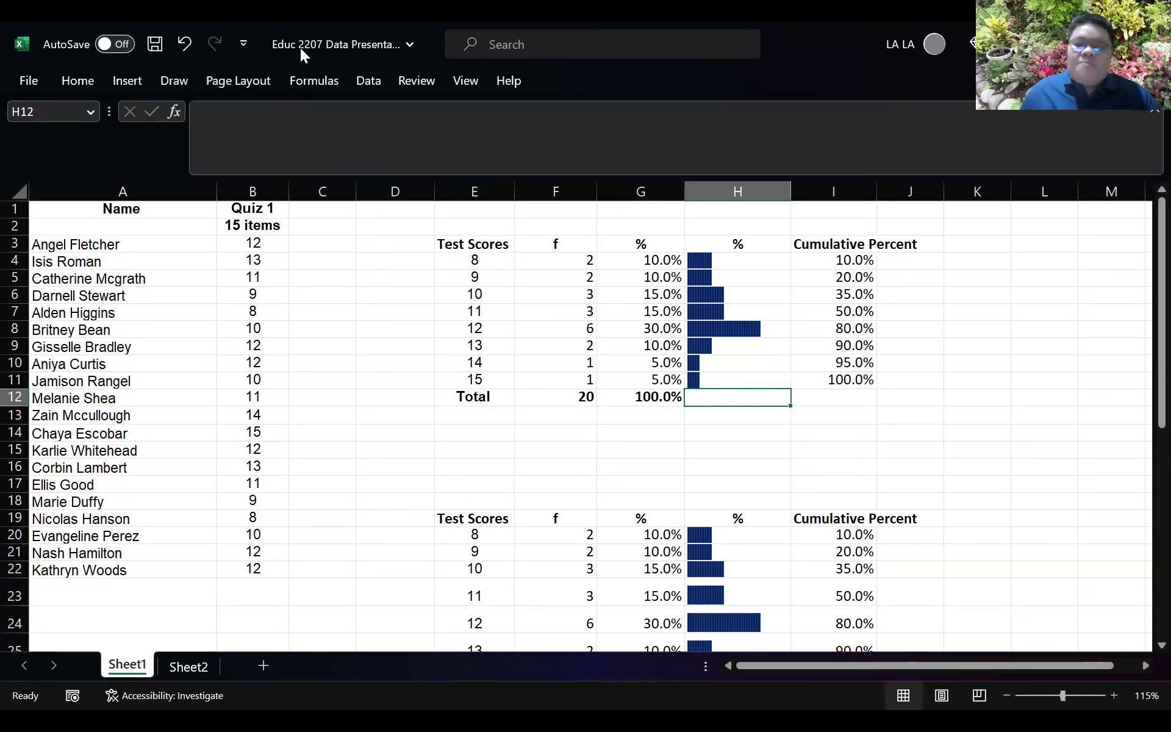
- Examine the total formula in F12, then the REPT bar formula and font settings of H4
{"action": "left_click", "coordinate": [544, 401]}
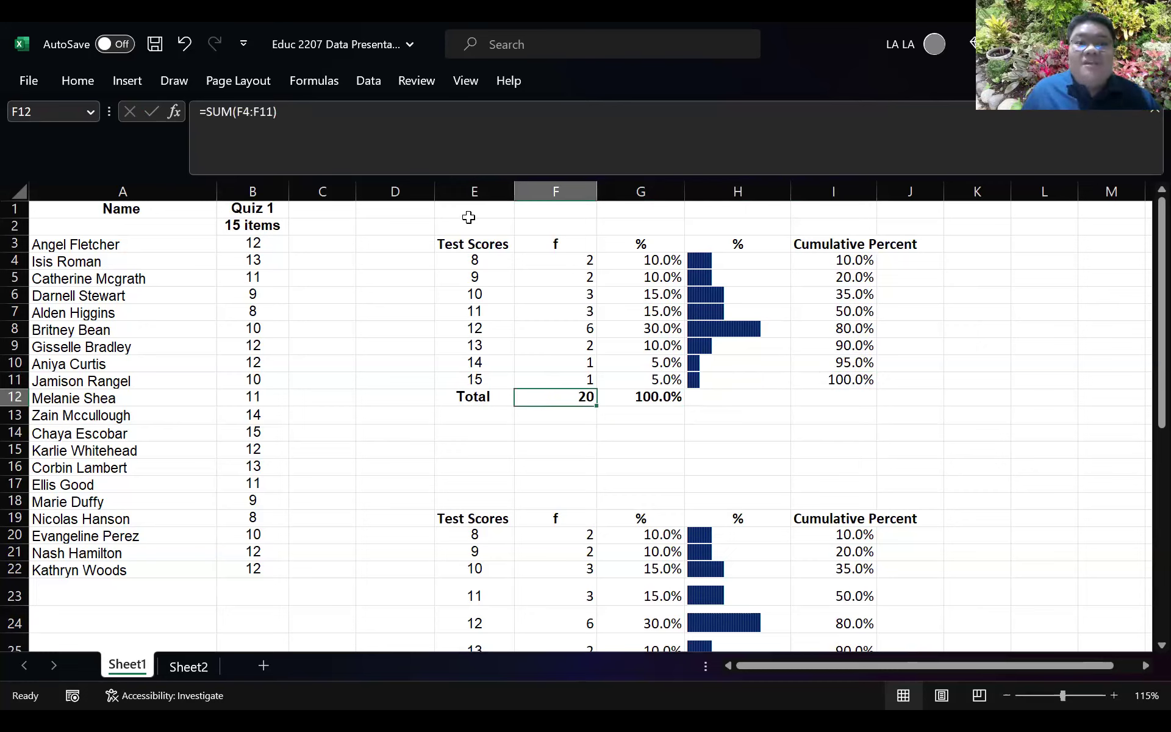
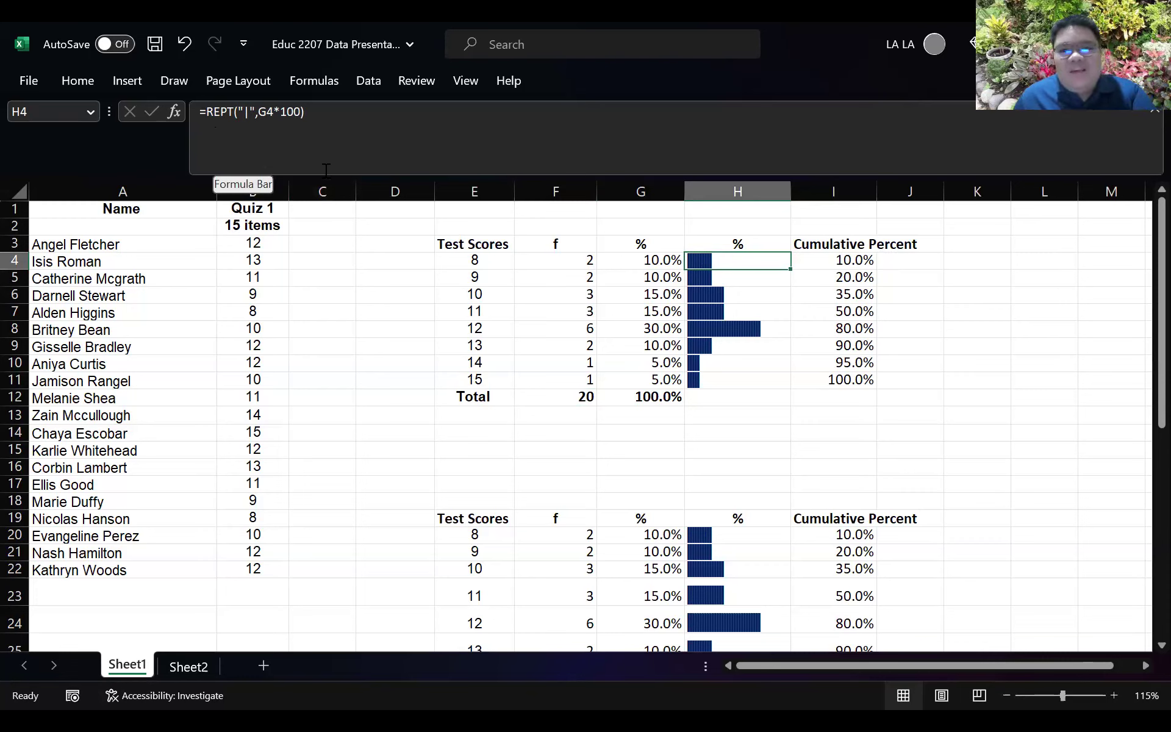
{"action": "key", "text": "F2"}
{"action": "key", "text": "Escape"}
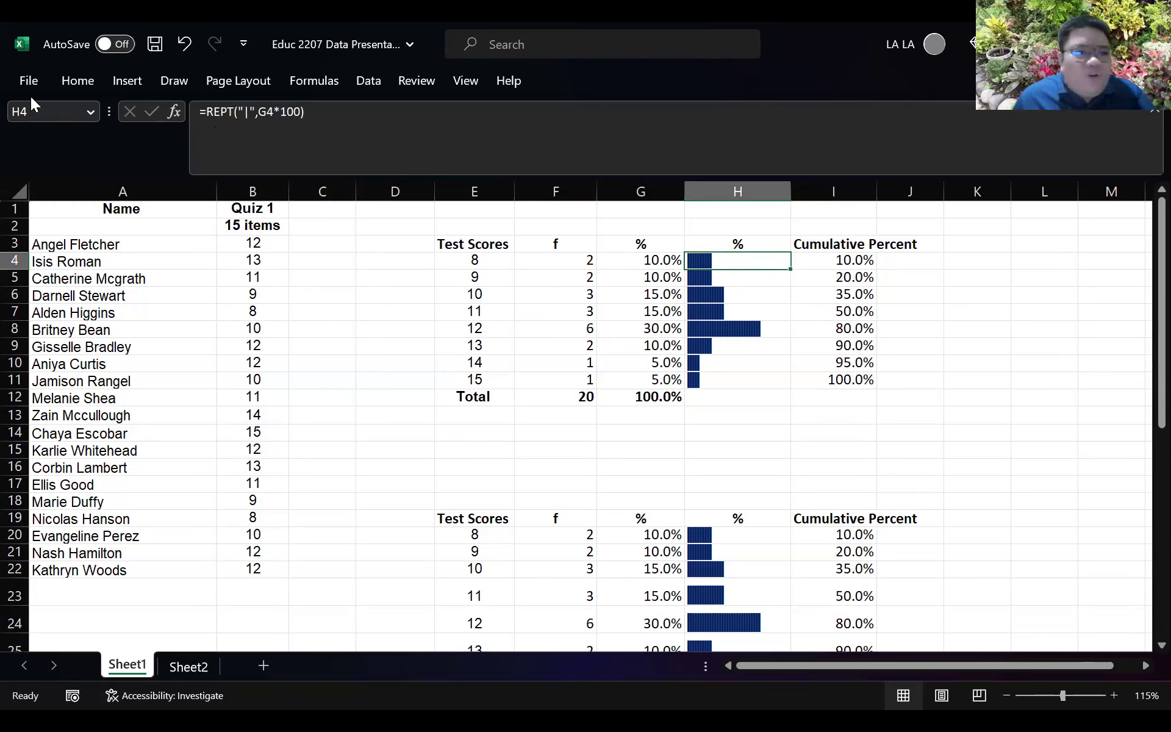
{"action": "left_click", "coordinate": [91, 94]}
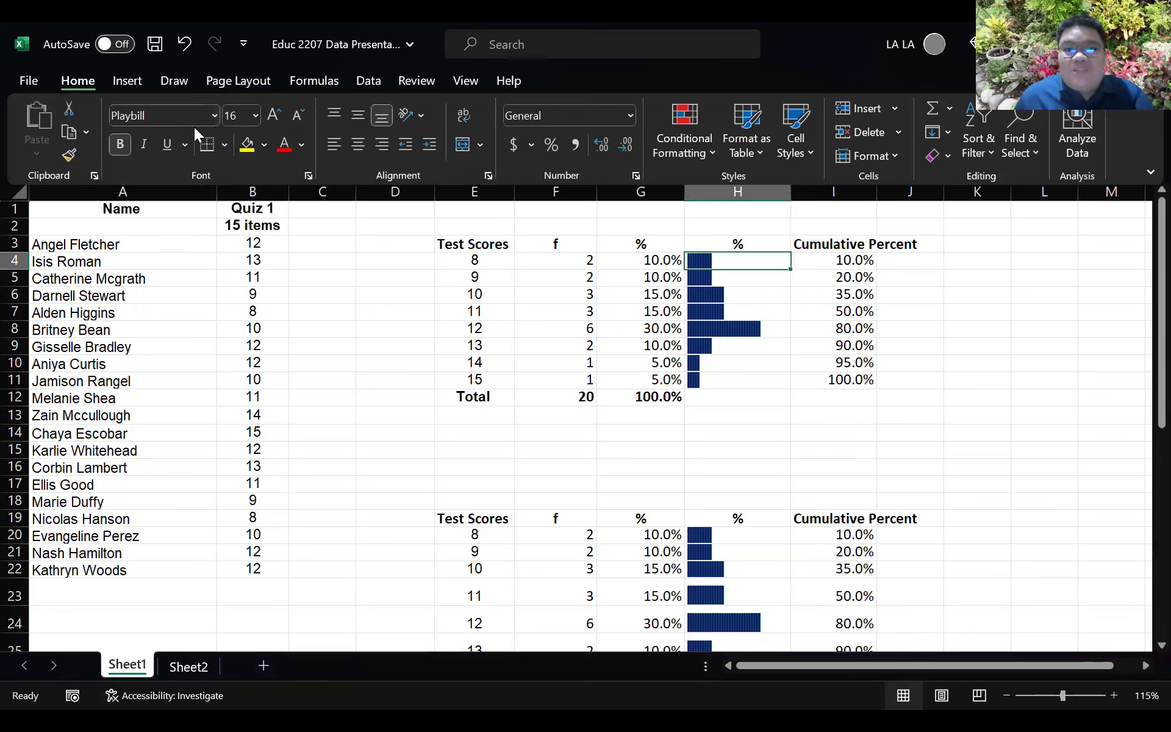
- Overwrite the frequency in F4 with 9 and examine the bars in H4:H11
{"action": "left_click", "coordinate": [593, 261]}
{"action": "type", "text": "9"}
{"action": "key", "text": "Return"}
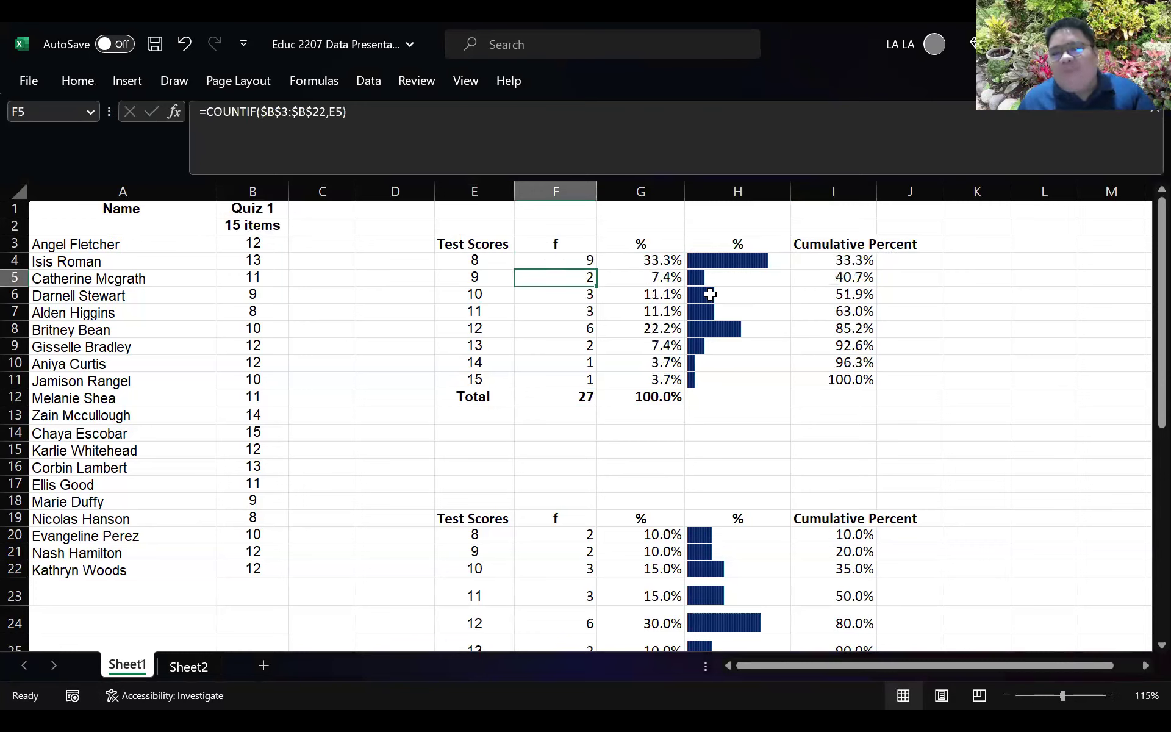
{"action": "left_click", "coordinate": [586, 259]}
{"action": "left_click_drag", "start_coordinate": [750, 265], "coordinate": [737, 379]}
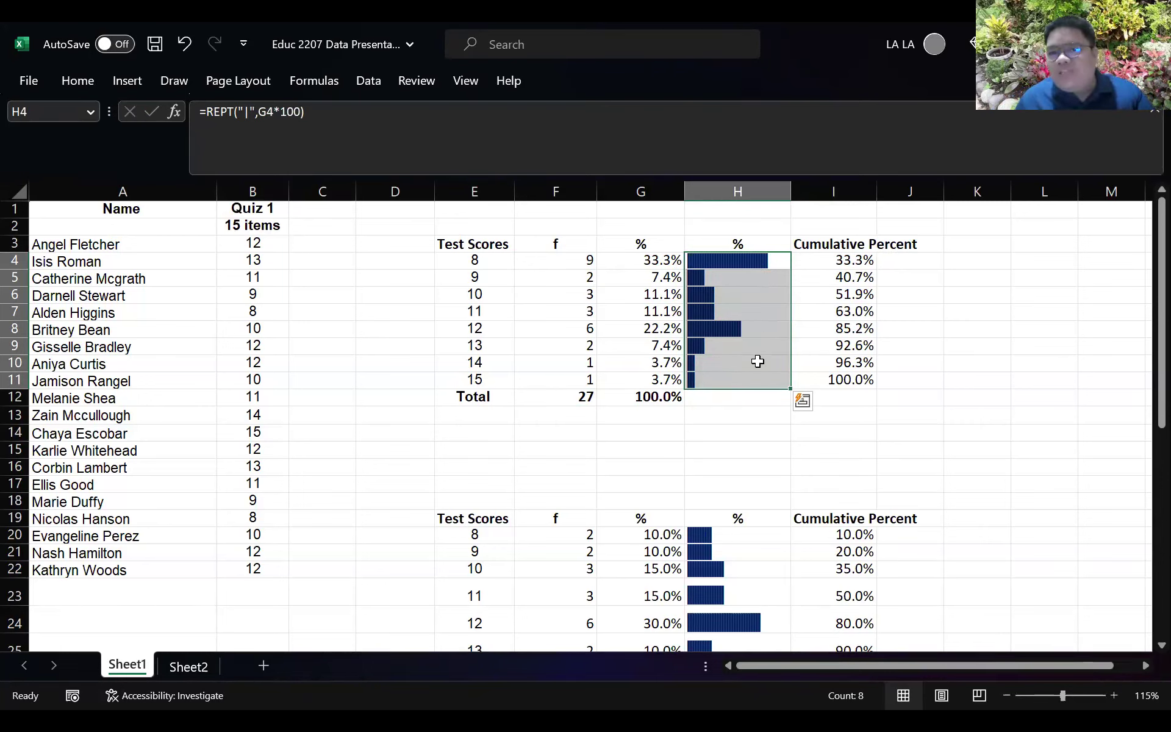
- Overwrite the frequency in F11 with 20 and examine the REPT bars in column H
{"action": "left_click", "coordinate": [474, 263]}
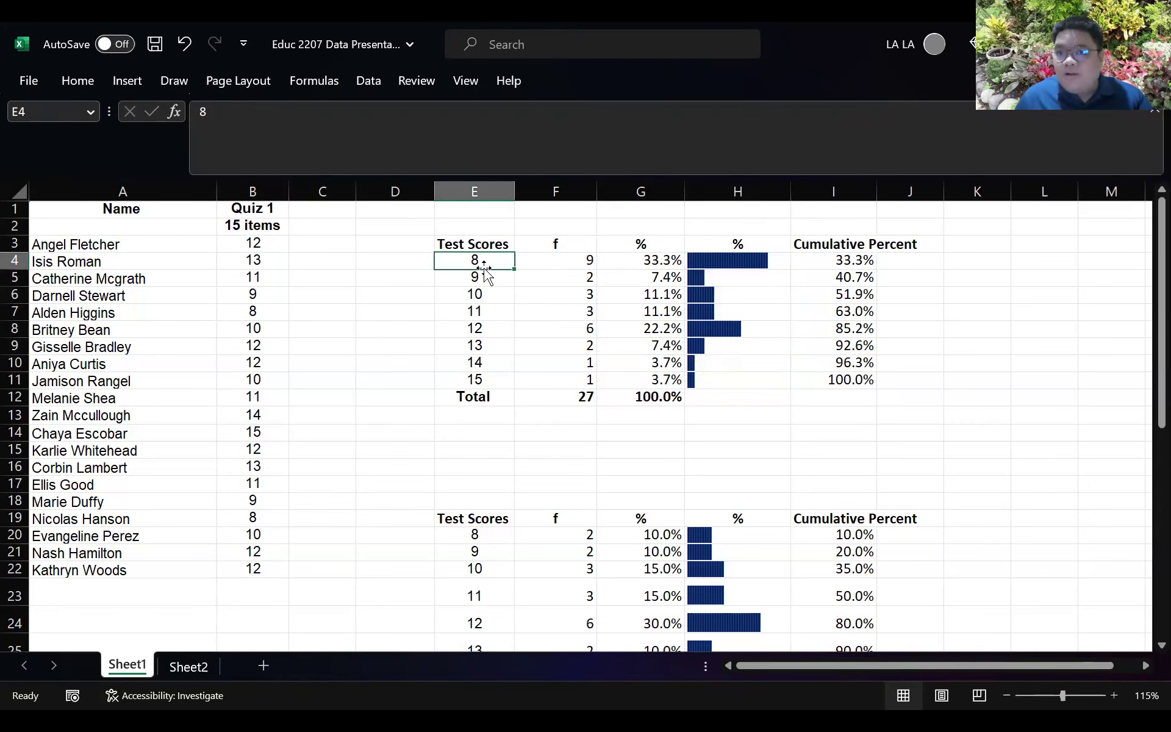
{"action": "left_click", "coordinate": [576, 381]}
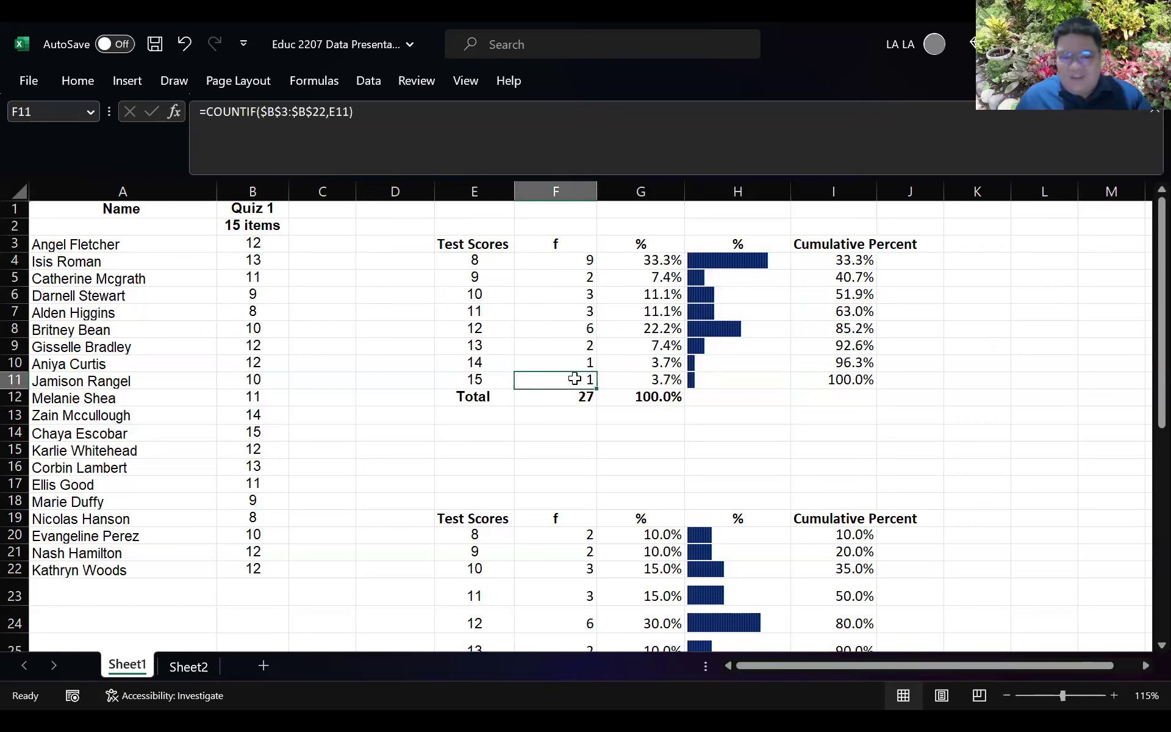
{"action": "type", "text": "20"}
{"action": "key", "text": "Return"}
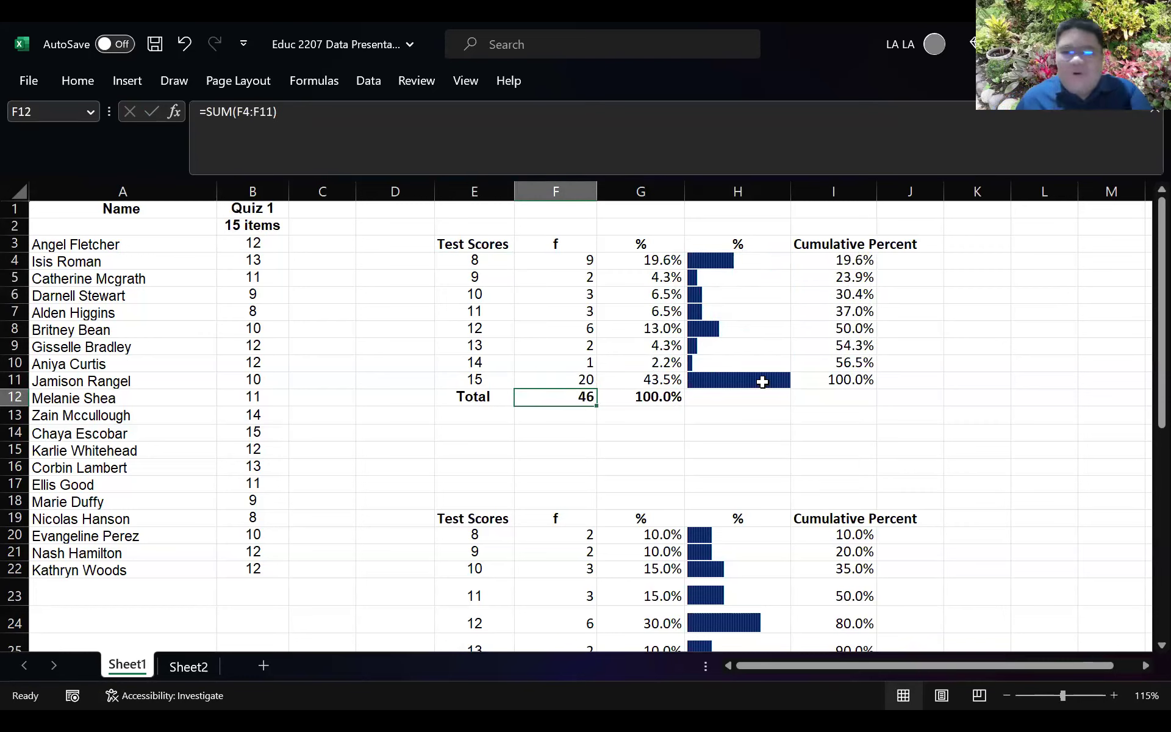
{"action": "left_click", "coordinate": [761, 382]}
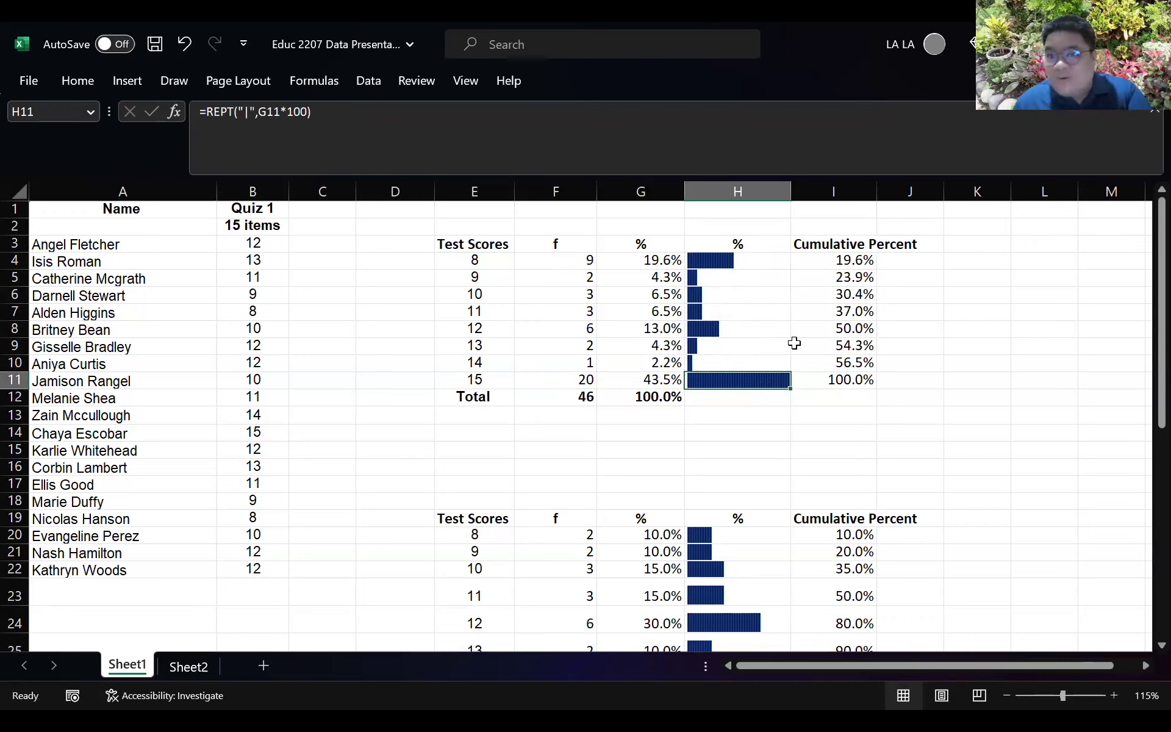
{"action": "left_click_drag", "start_coordinate": [706, 259], "coordinate": [701, 369]}
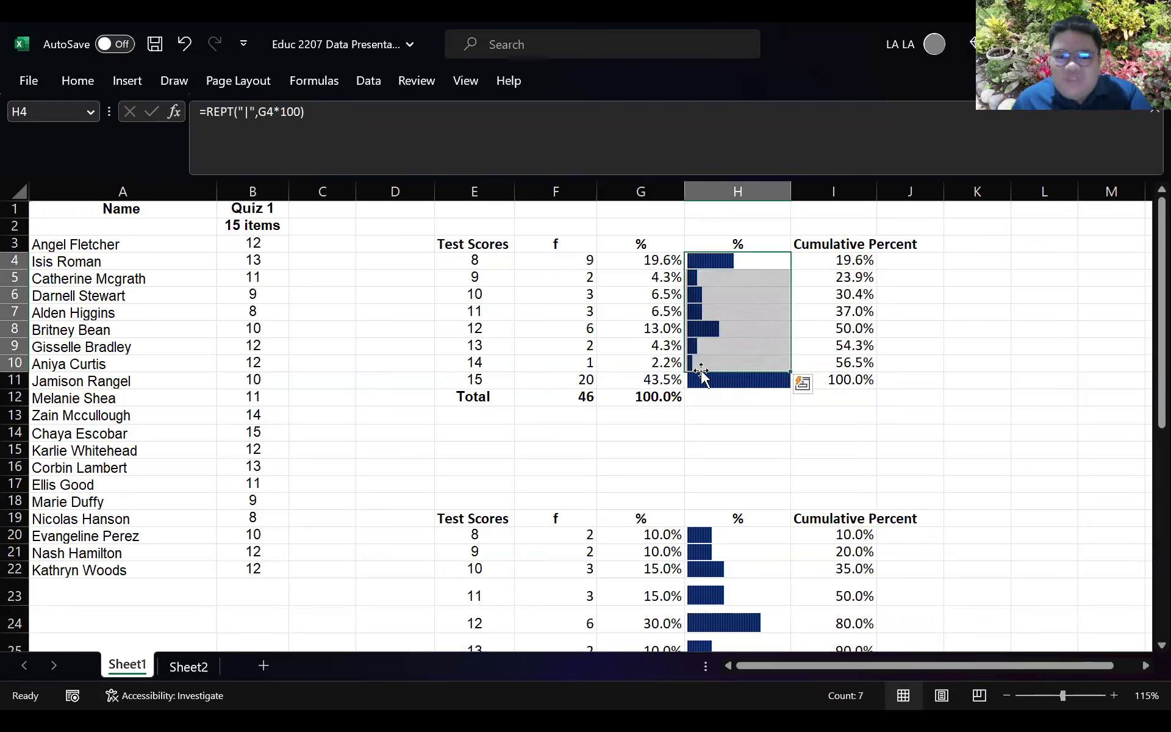
{"action": "left_click", "coordinate": [461, 361]}
- Change the repeated character in H4's REPT formula to "$" and fill the formula down through H11
{"action": "left_click_drag", "start_coordinate": [701, 261], "coordinate": [703, 377]}
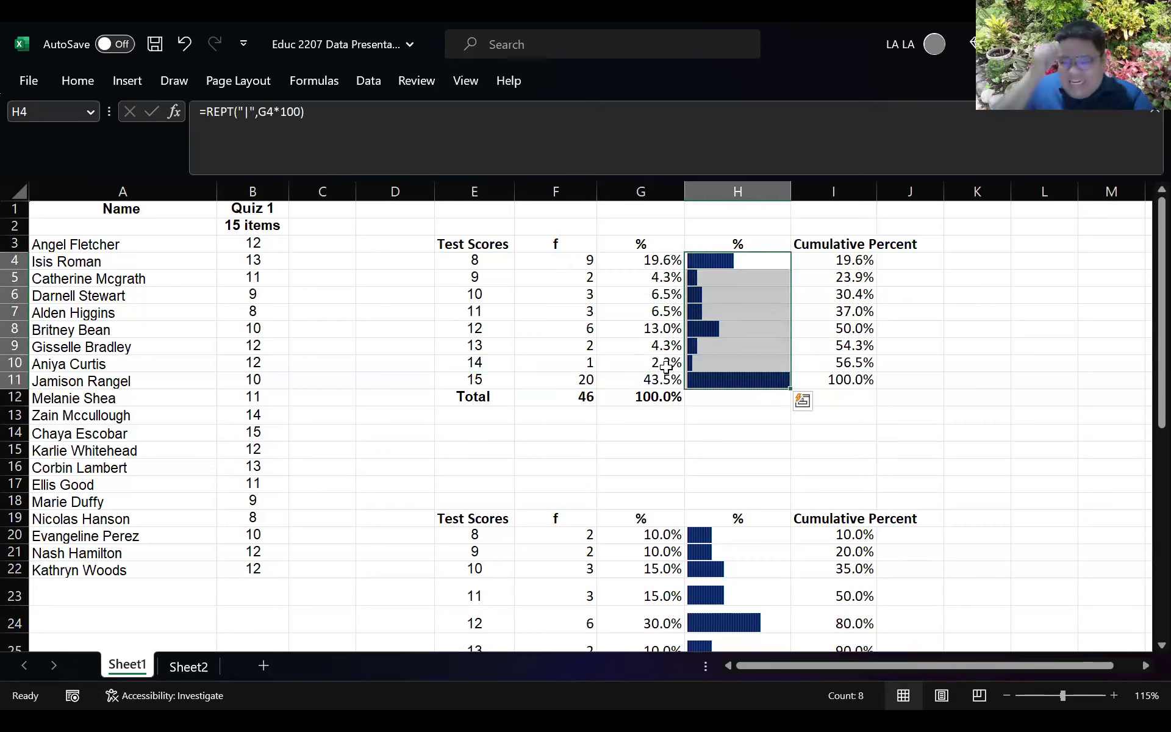
{"action": "left_click", "coordinate": [251, 113]}
{"action": "key", "text": "BackSpace"}
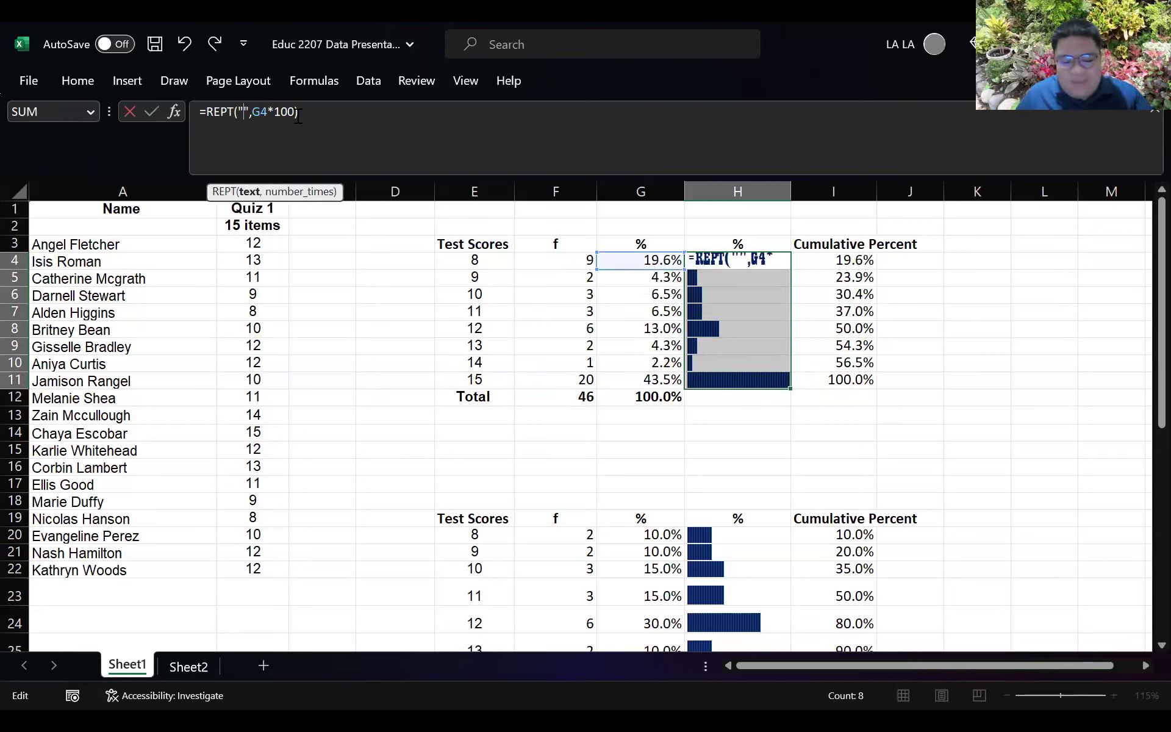
{"action": "type", "text": "&"}
{"action": "key", "text": "BackSpace"}
{"action": "type", "text": "$"}
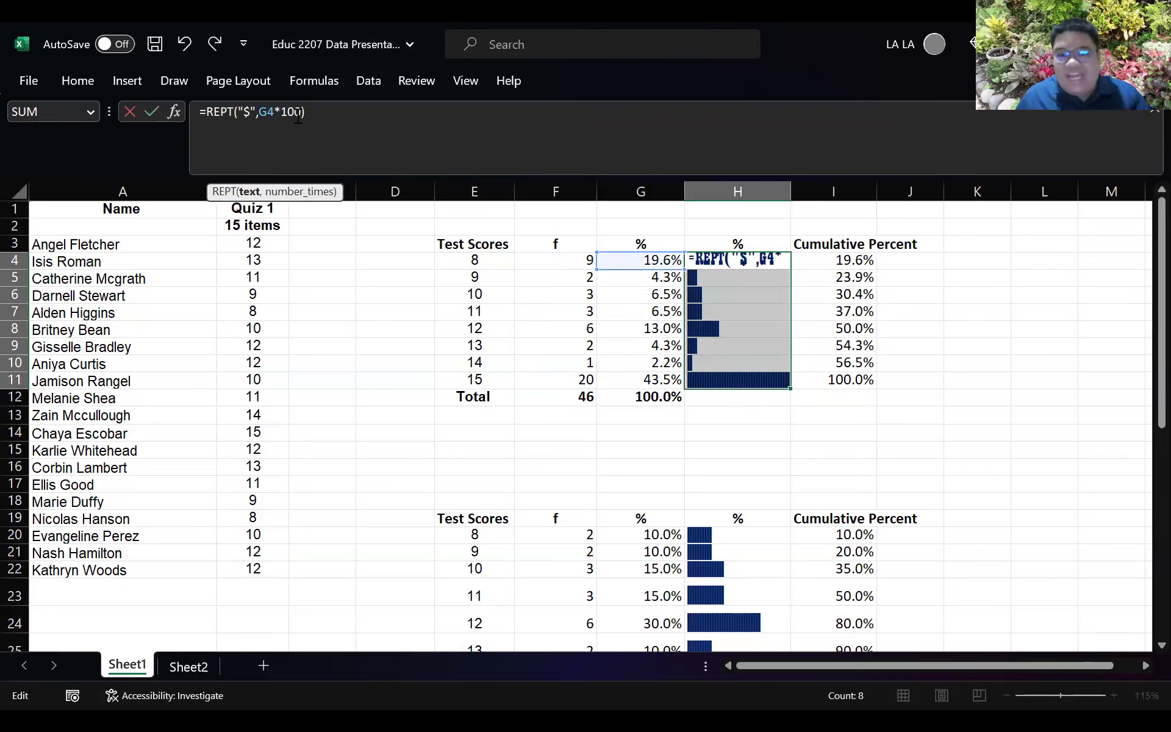
{"action": "key", "text": "Return"}
{"action": "left_click", "coordinate": [762, 261]}
{"action": "left_click_drag", "start_coordinate": [790, 269], "coordinate": [789, 397]}
{"action": "left_click", "coordinate": [750, 437]}
- Undo the "$" bar changes in column H and the overwritten frequencies in F11 and F4, restoring their COUNTIF formulas
{"action": "key", "text": "ctrl+z"}
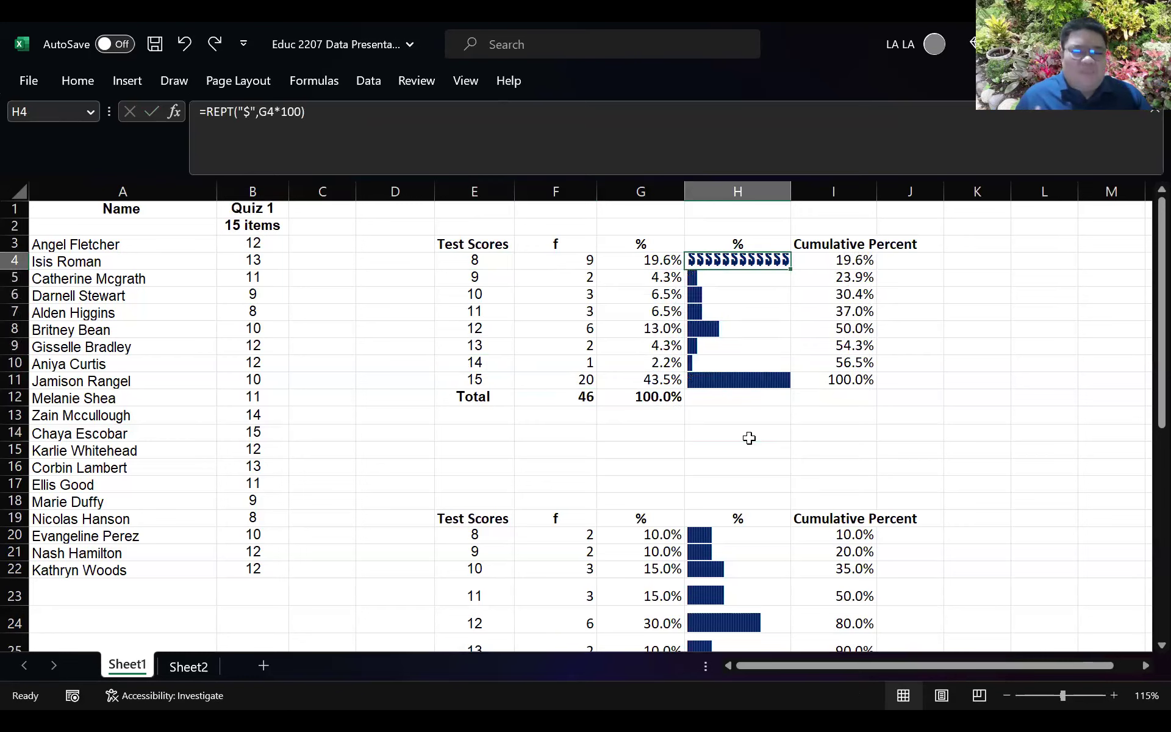
{"action": "key", "text": "ctrl+z"}
{"action": "key", "text": "ctrl+z"}
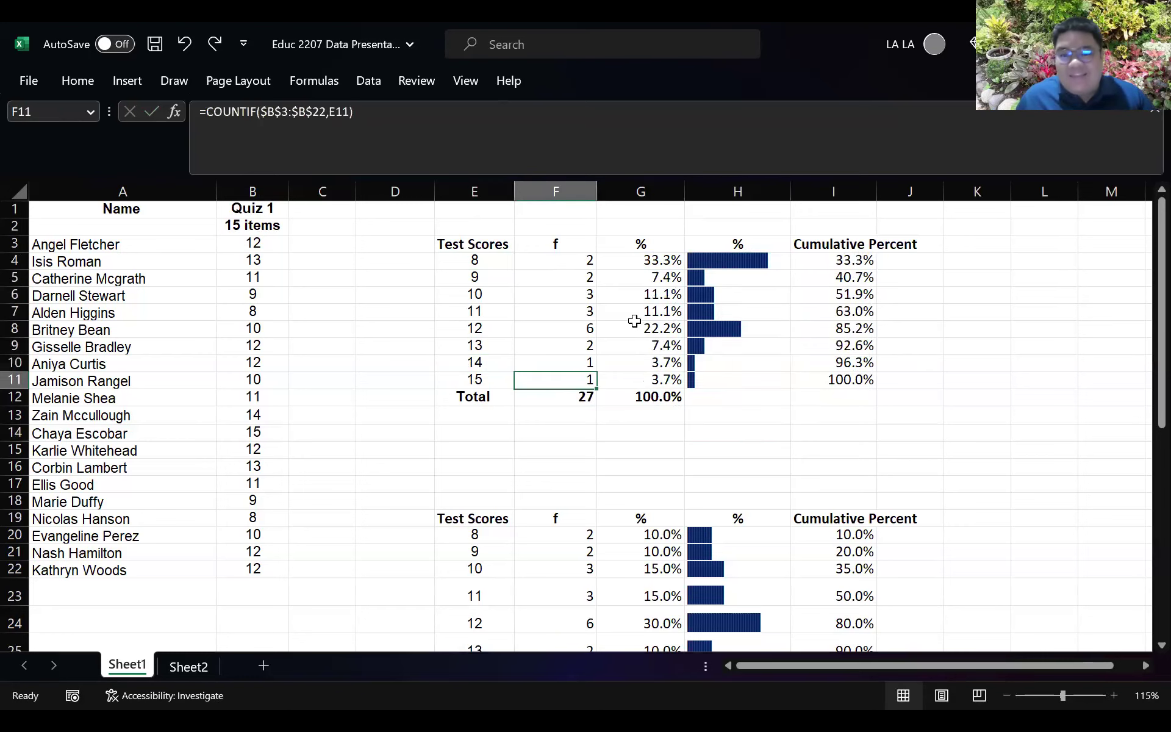
{"action": "key", "text": "ctrl+y"}
{"action": "left_click", "coordinate": [691, 432]}
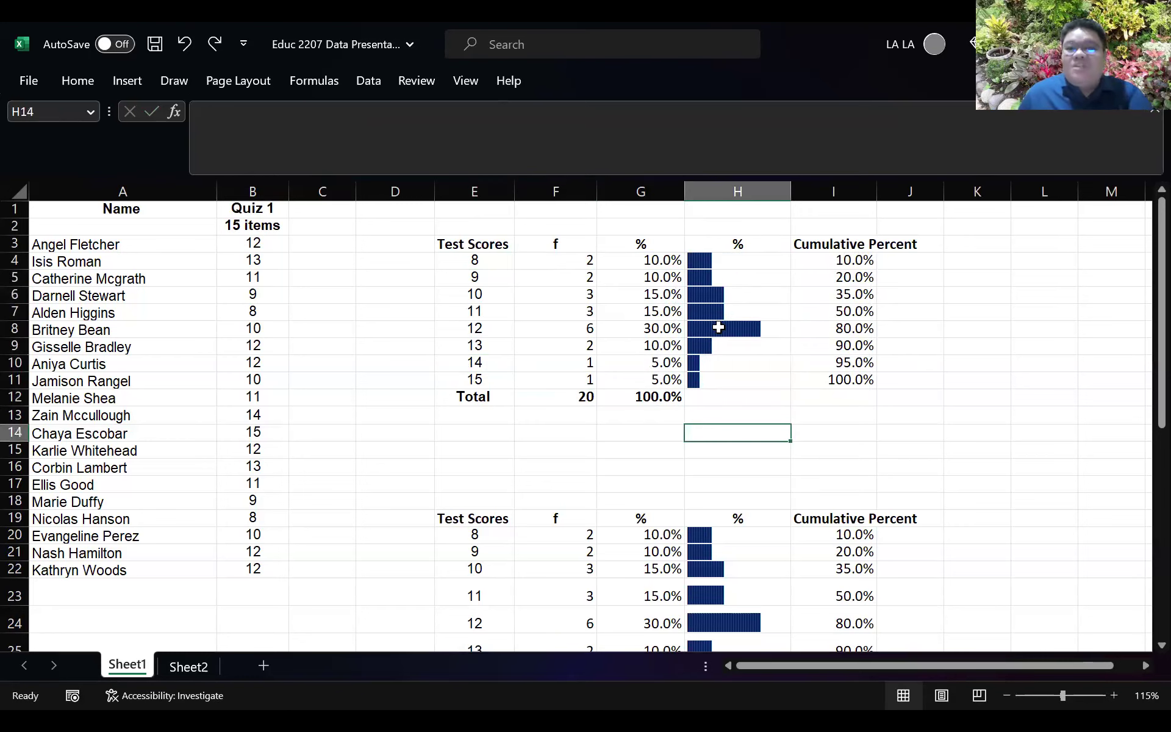
{"action": "scroll", "coordinate": [719, 328], "scroll_direction": "down", "scroll_amount": 1}
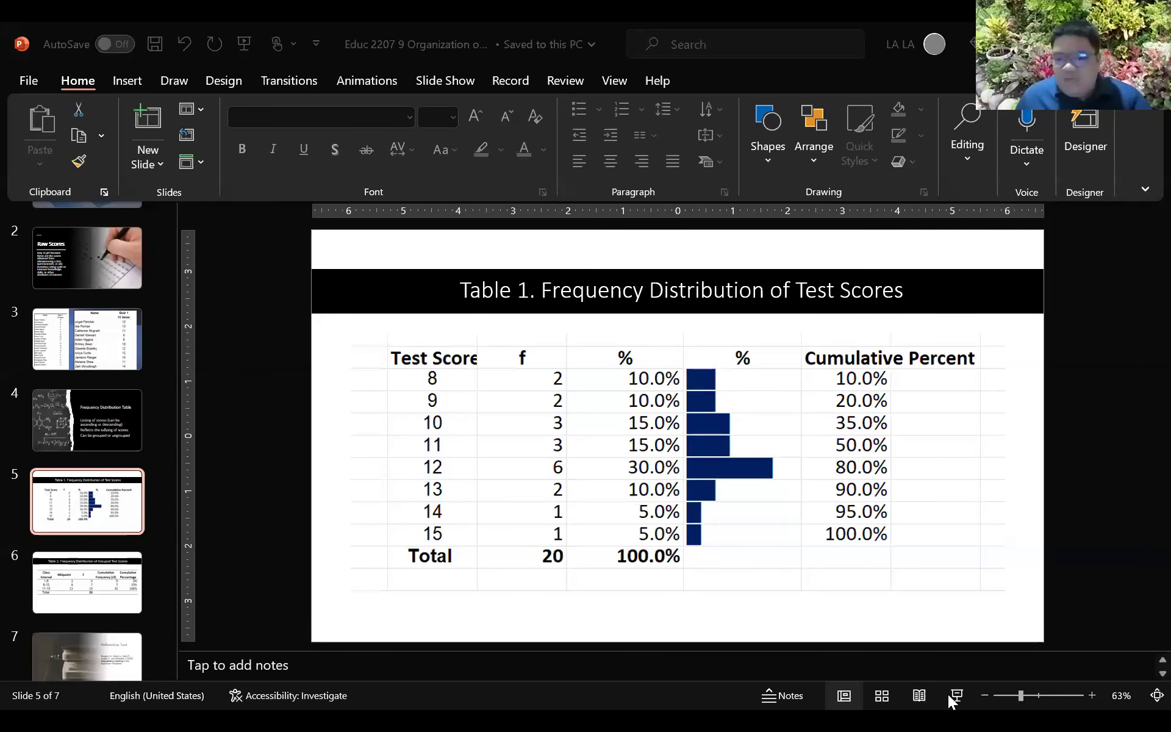
- Switch to PowerPoint, present from the Table 1 frequency distribution slide, look ahead at the Table 2 slide and return to Table 1
{"action": "left_click", "coordinate": [952, 698]}
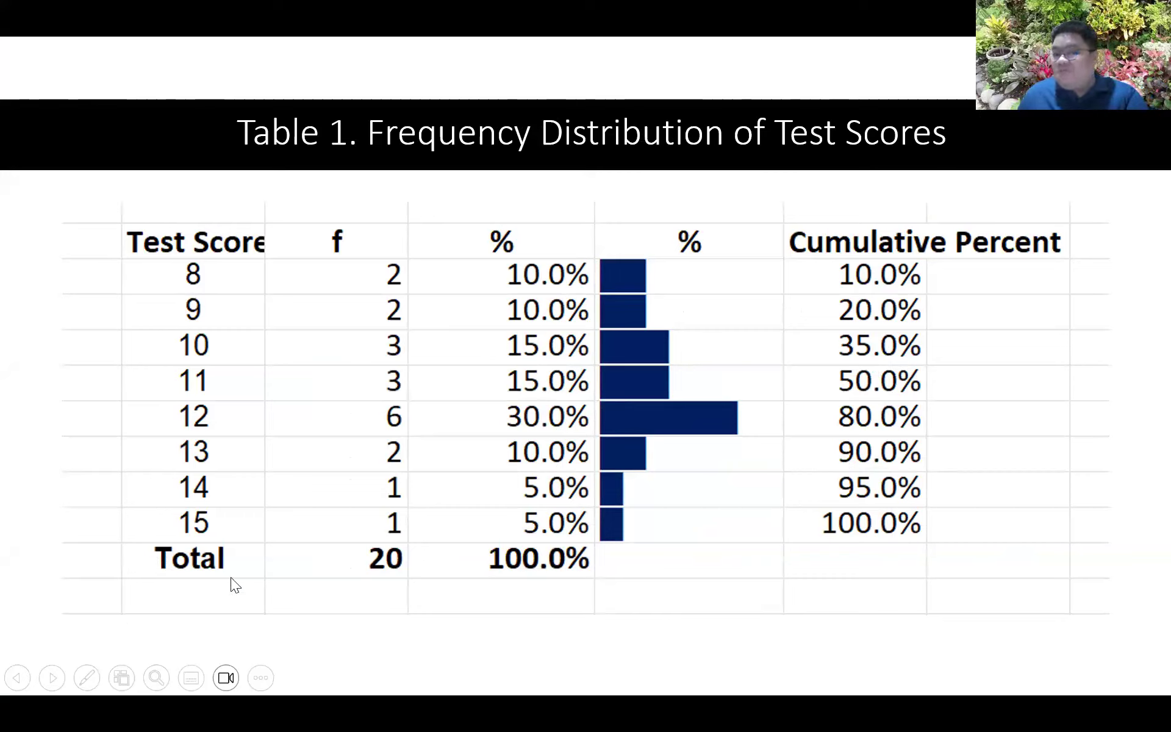
{"action": "left_click", "coordinate": [304, 603]}
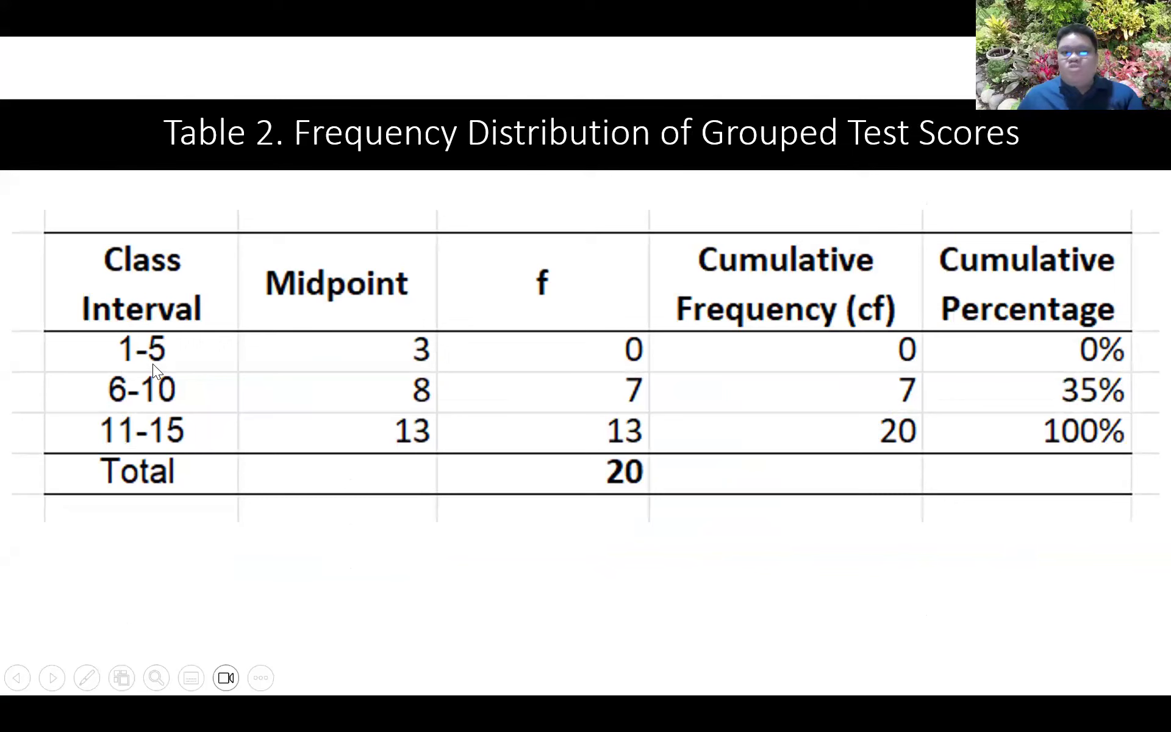
{"action": "key", "text": "Left"}
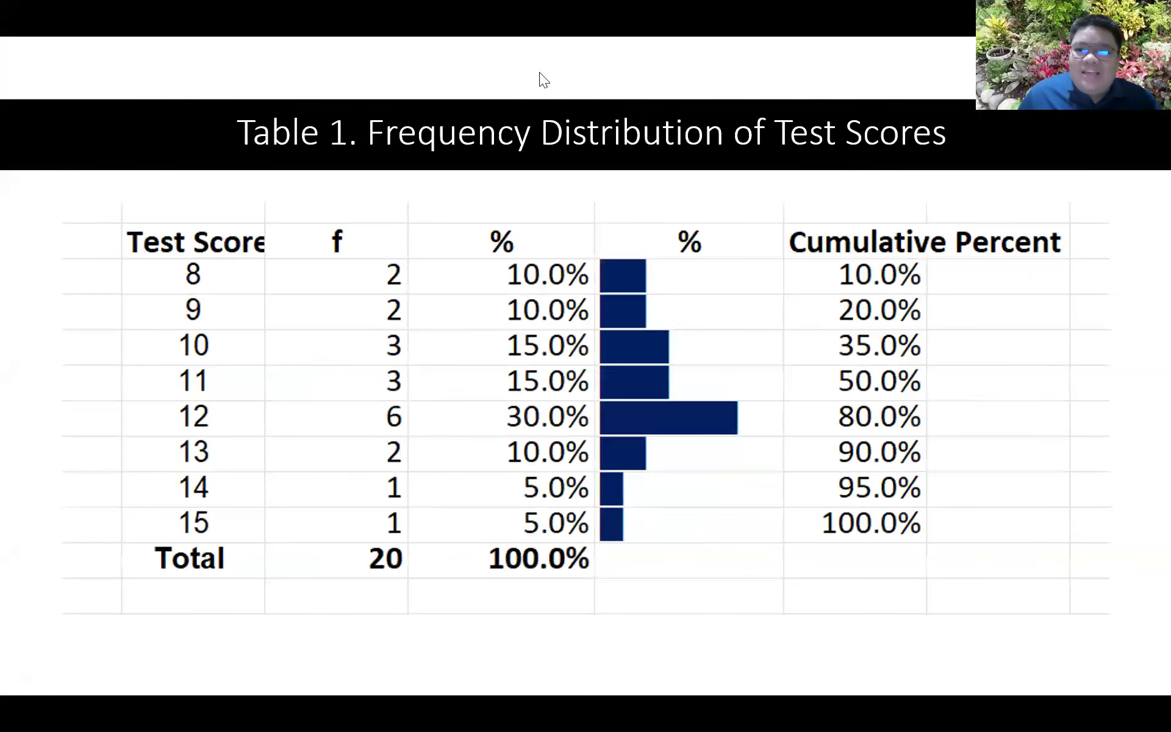
- Draw a red rectangle around the whole Test Score column on the Table 1 slide, from its heading through Total
{"action": "key", "text": "ctrl+p"}
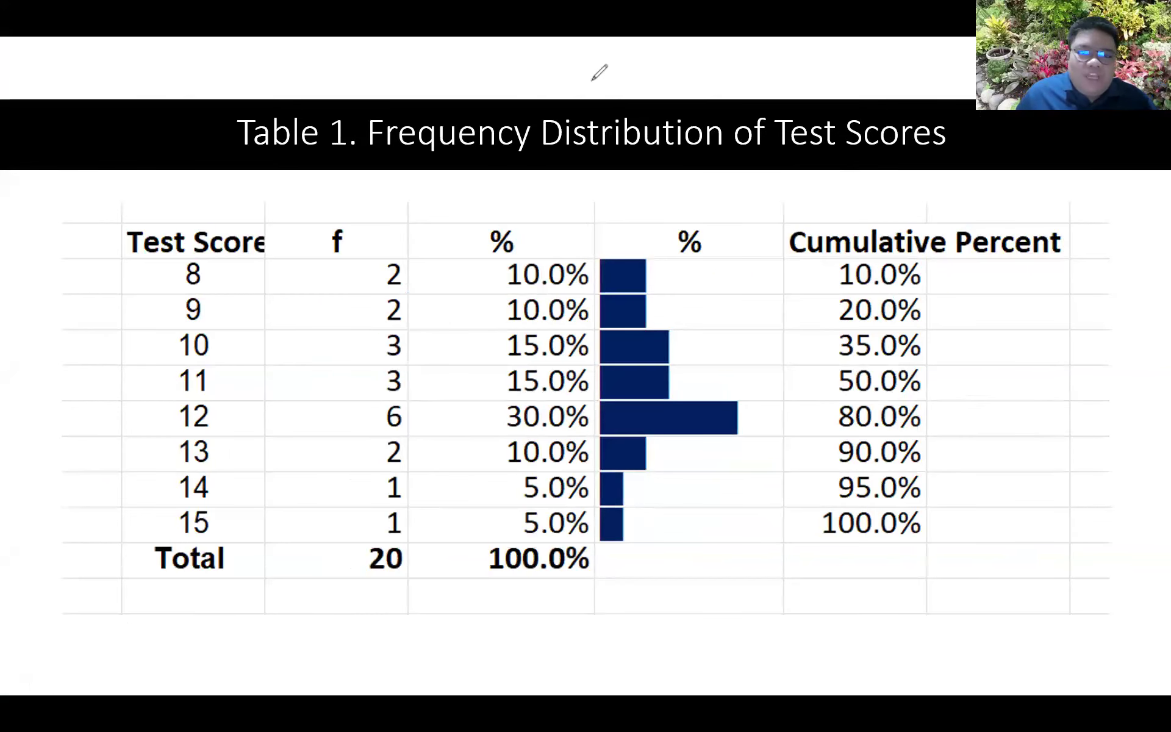
{"action": "mouse_move", "coordinate": [112, 202]}
{"action": "left_mouse_down"}
{"action": "mouse_move", "coordinate": [274, 533]}
{"action": "mouse_move", "coordinate": [269, 604]}
{"action": "left_mouse_up"}
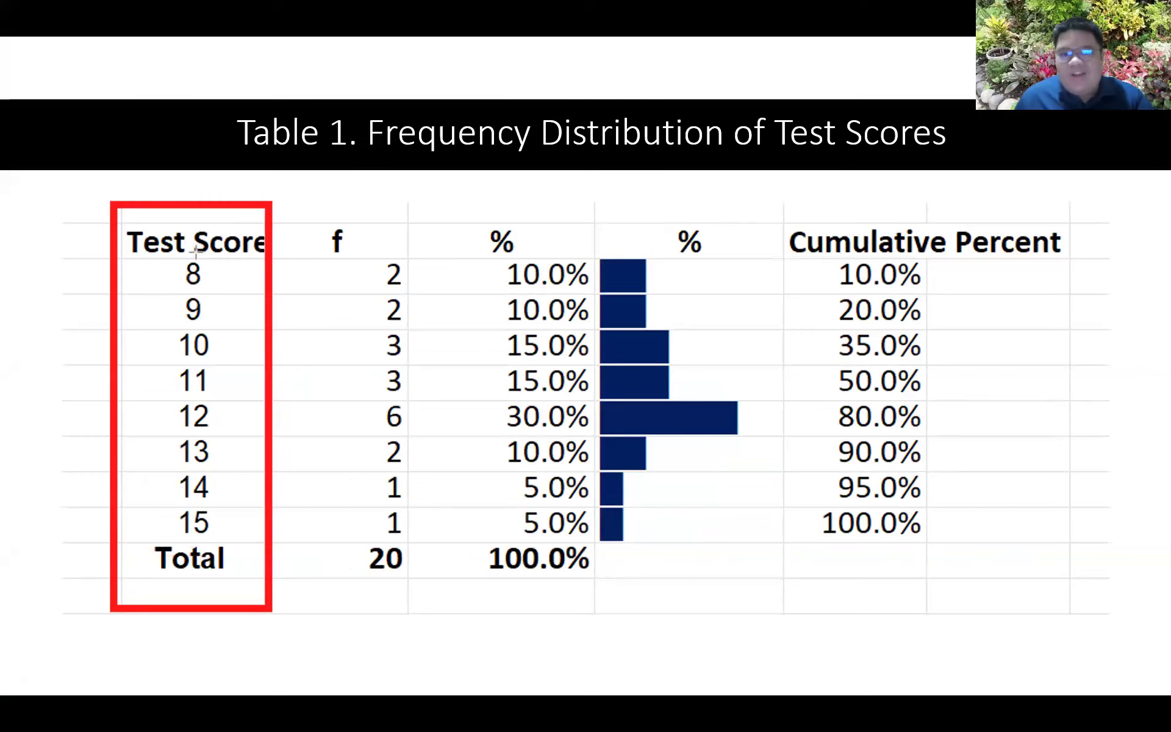